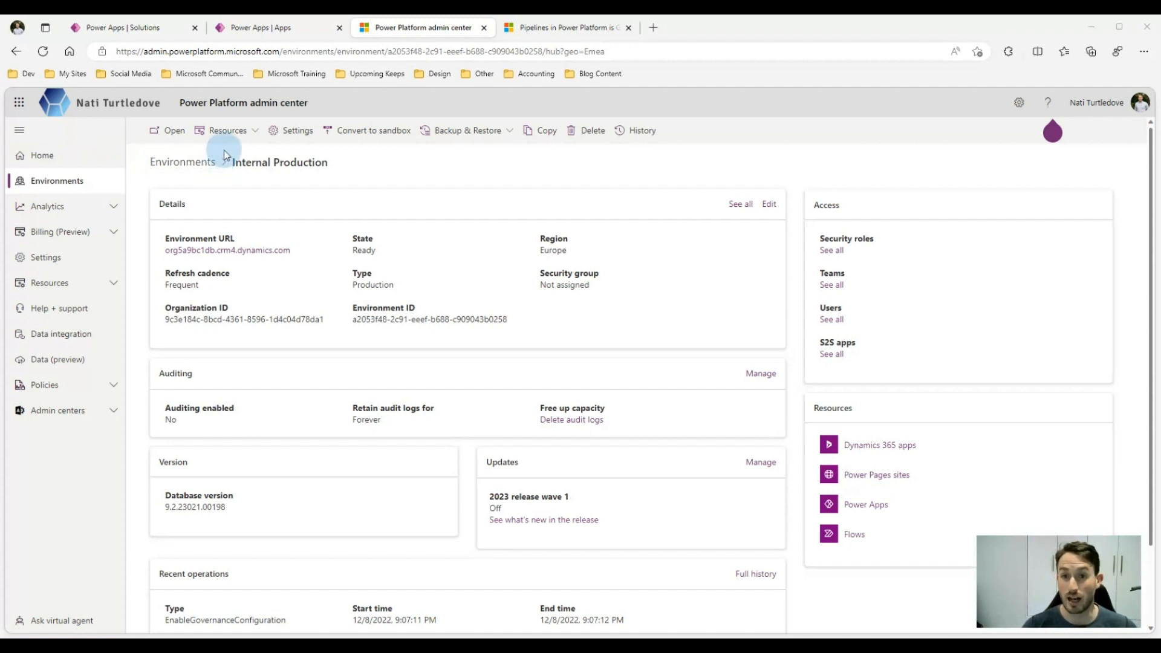
# Step: Check the Internal Production environment's Dynamics 365 apps and the list of installable apps for Power Platform Pipelines
pyautogui.click(238, 132)
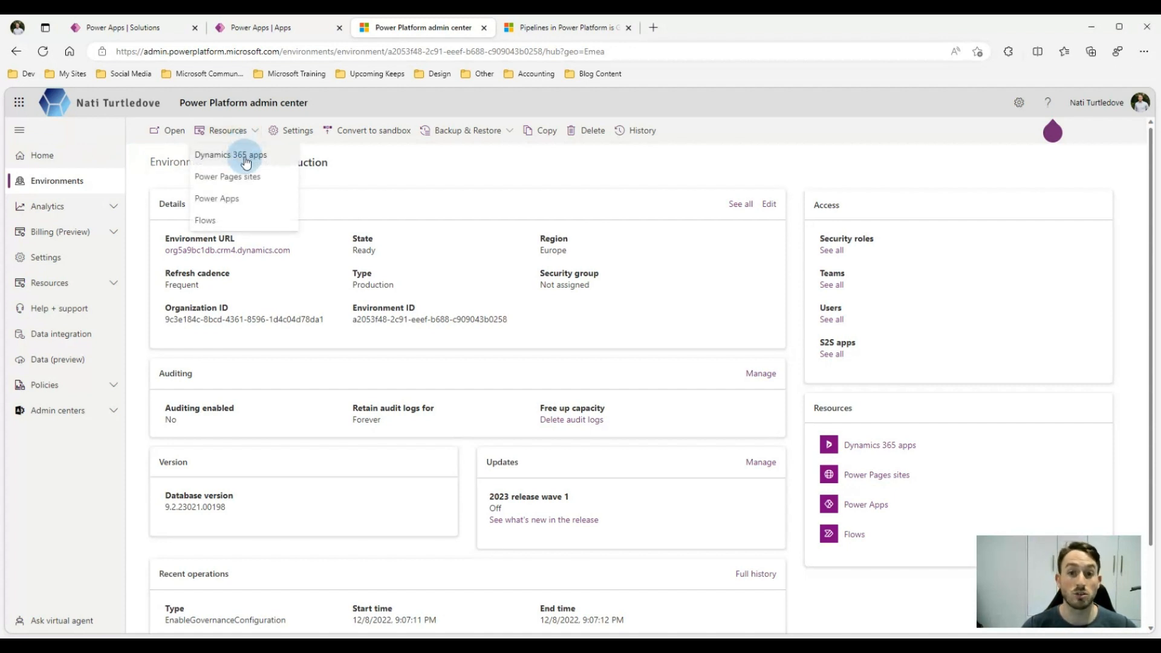
pyautogui.click(246, 158)
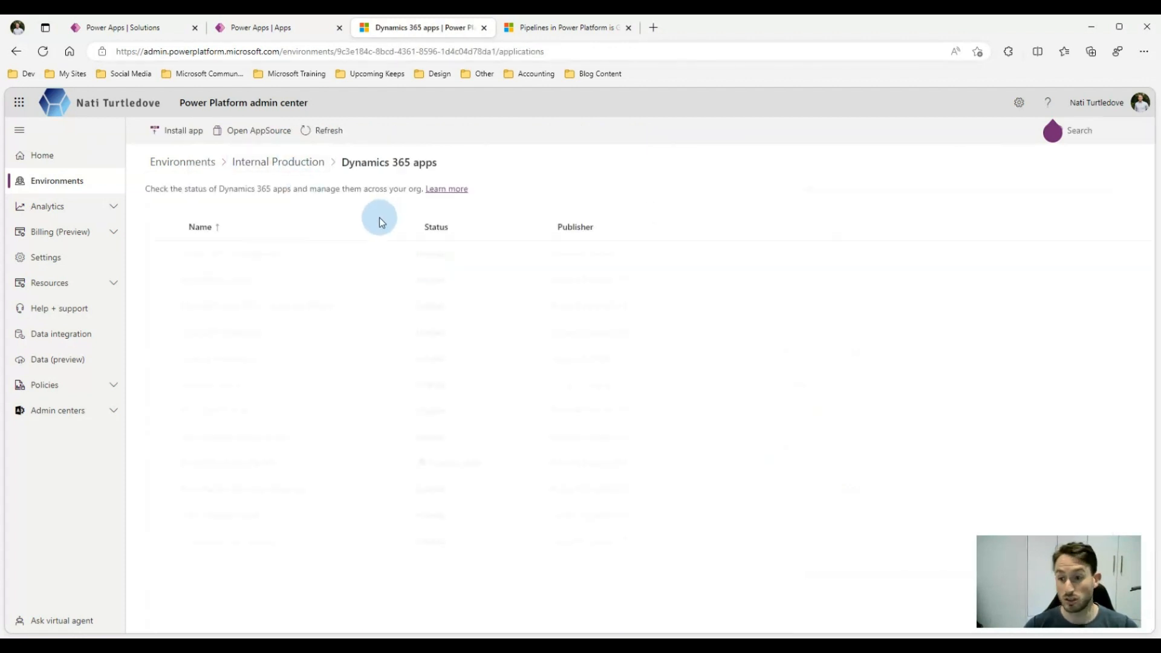
pyautogui.click(176, 130)
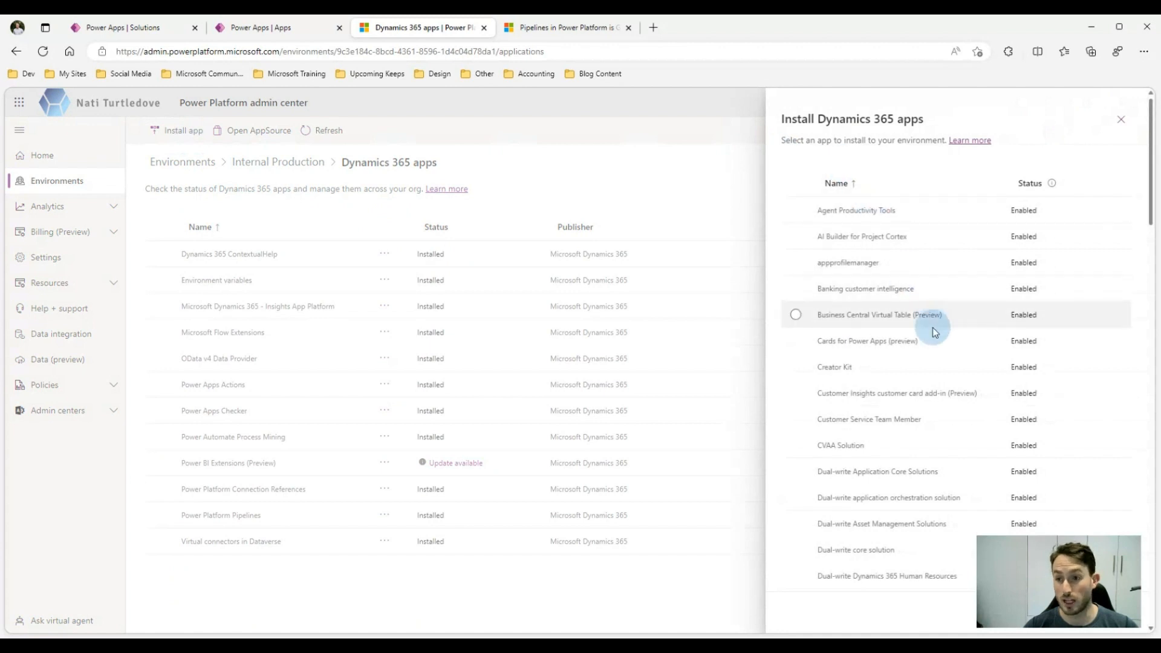
pyautogui.scroll(-15, 991, 242)
pyautogui.scroll(15, 1113, 163)
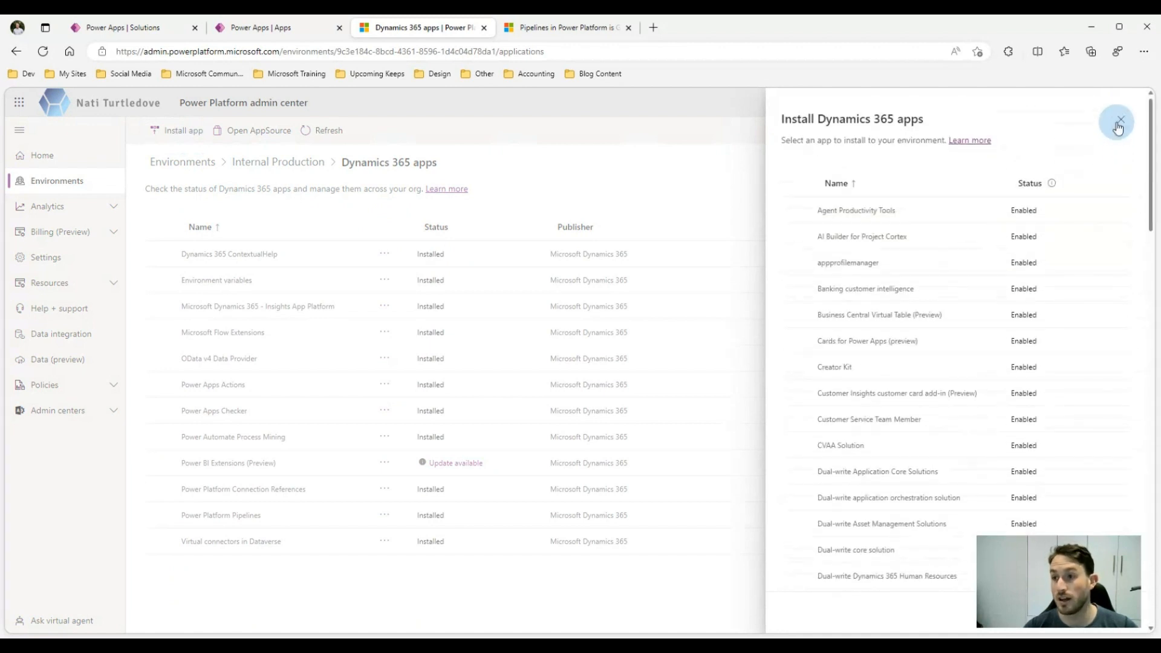
pyautogui.click(1117, 122)
pyautogui.moveTo(183, 515); pyautogui.dragTo(278, 512)
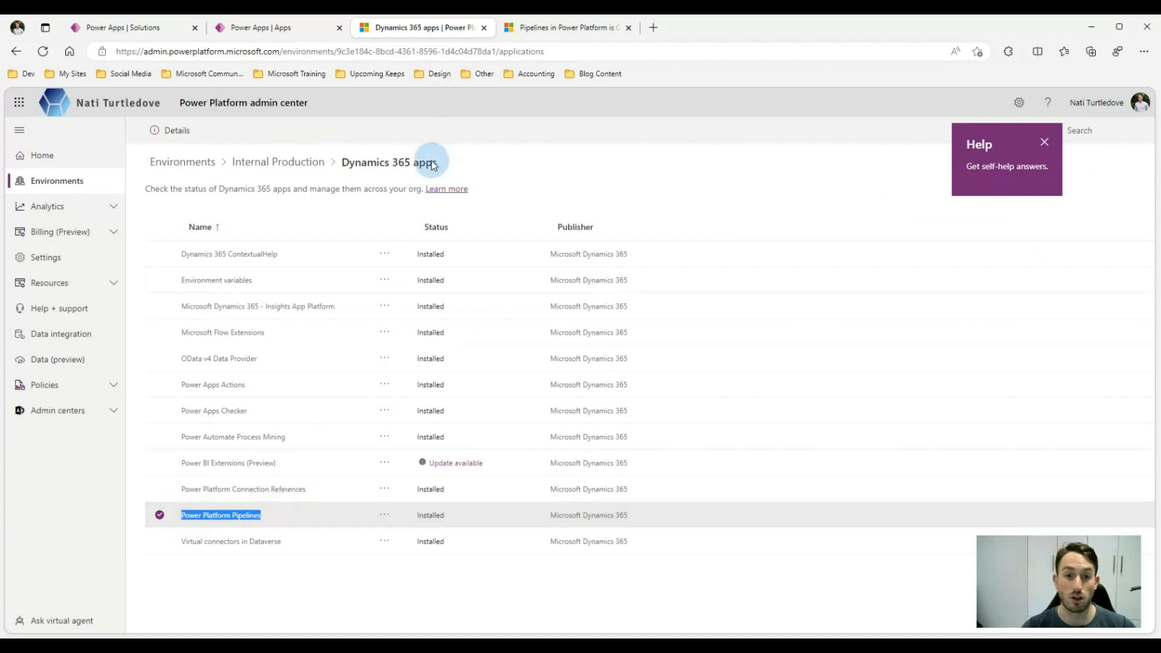
# Step: Switch to Power Apps, close the settings pane and launch the Deployment Pipeline Configuration app from Internal Production
pyautogui.click(280, 31)
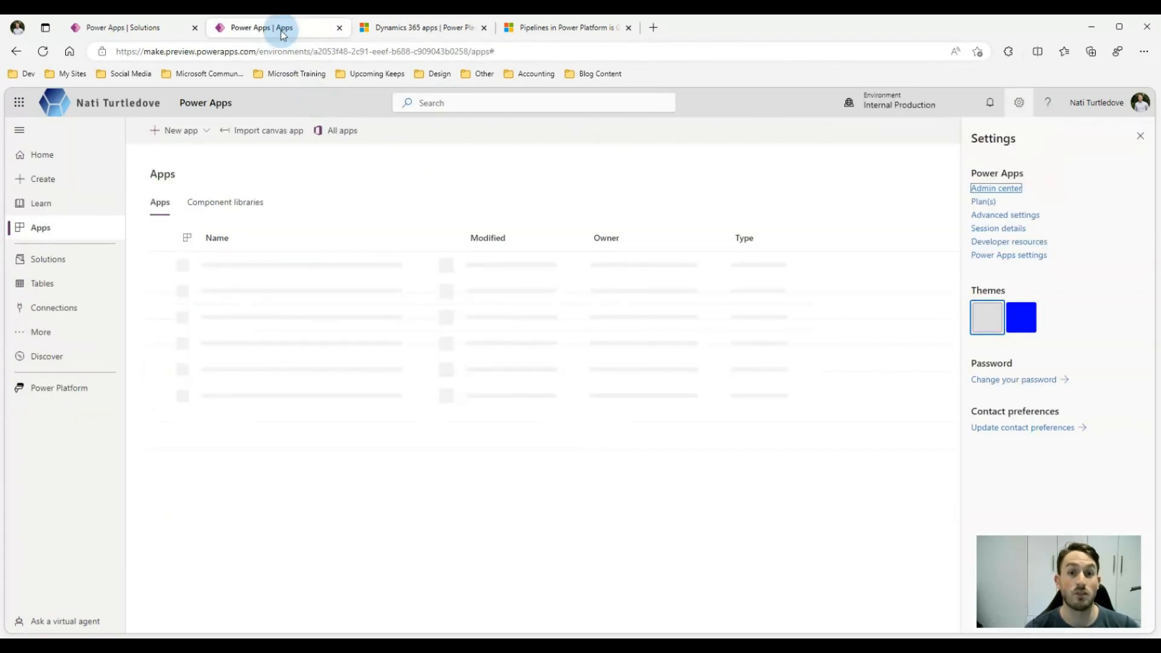
pyautogui.click(1140, 136)
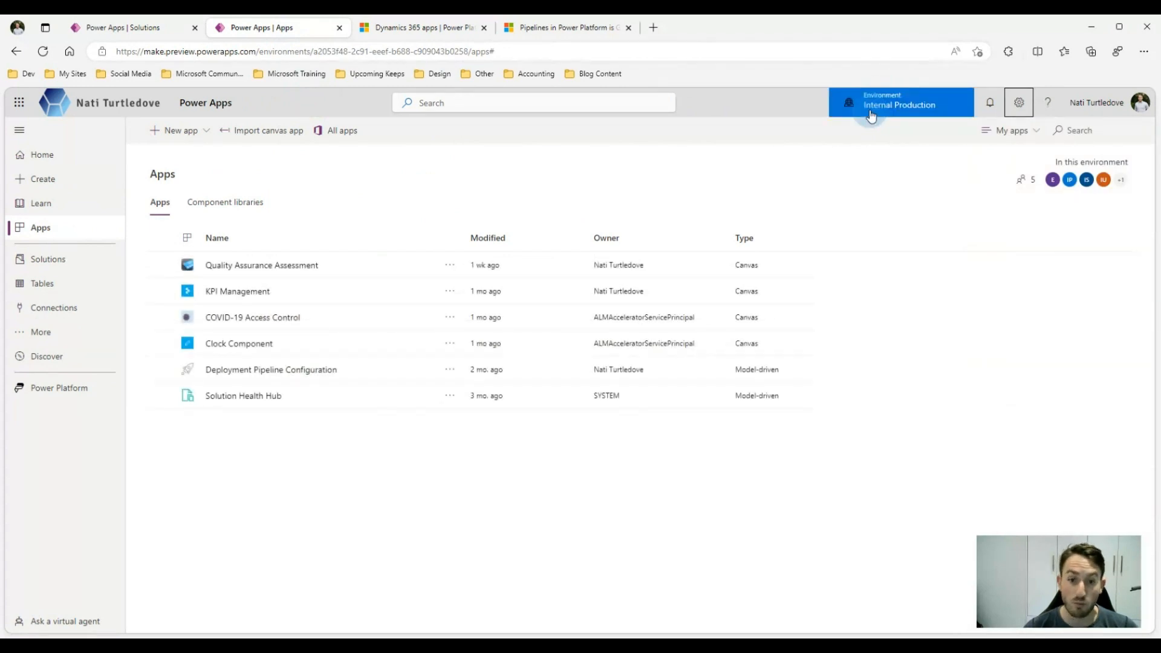
pyautogui.click(263, 371)
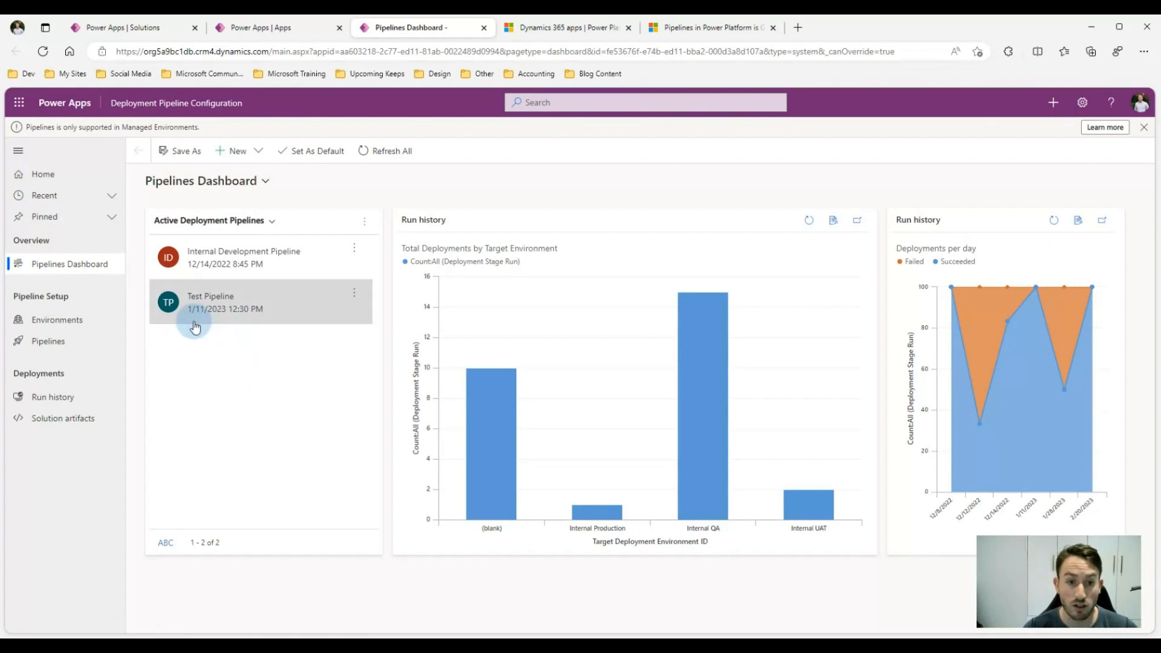
# Step: Examine the deployment environment records for Internal Sandbox and Internal Production, including their environment type, ID and validation status
pyautogui.click(80, 323)
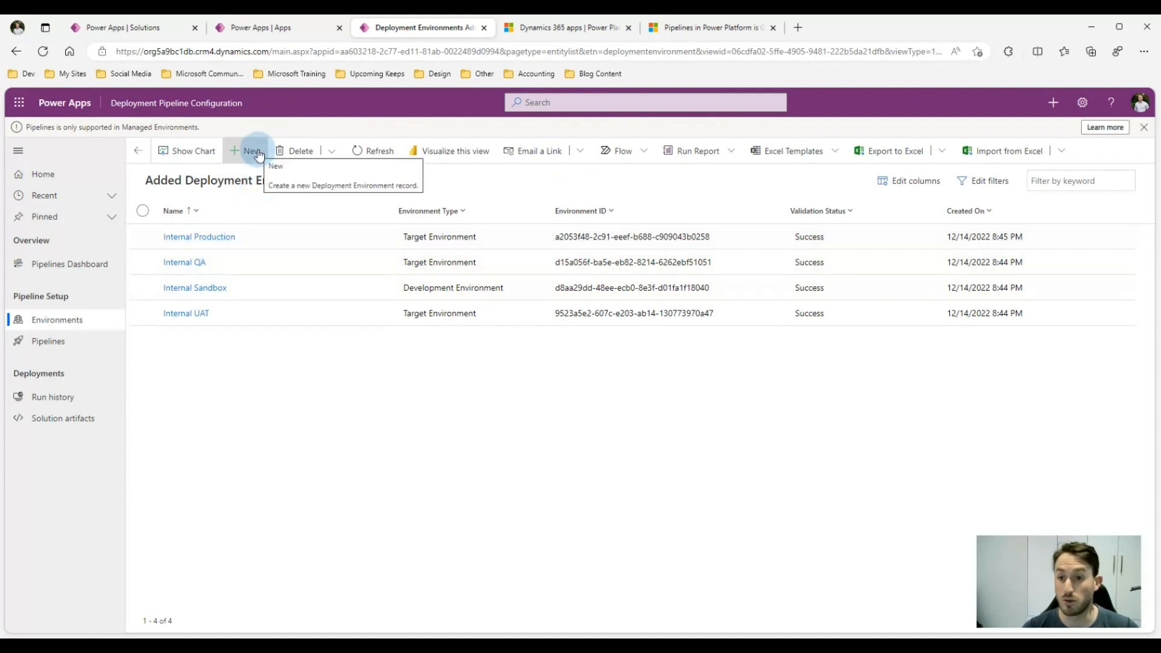
pyautogui.click(210, 289)
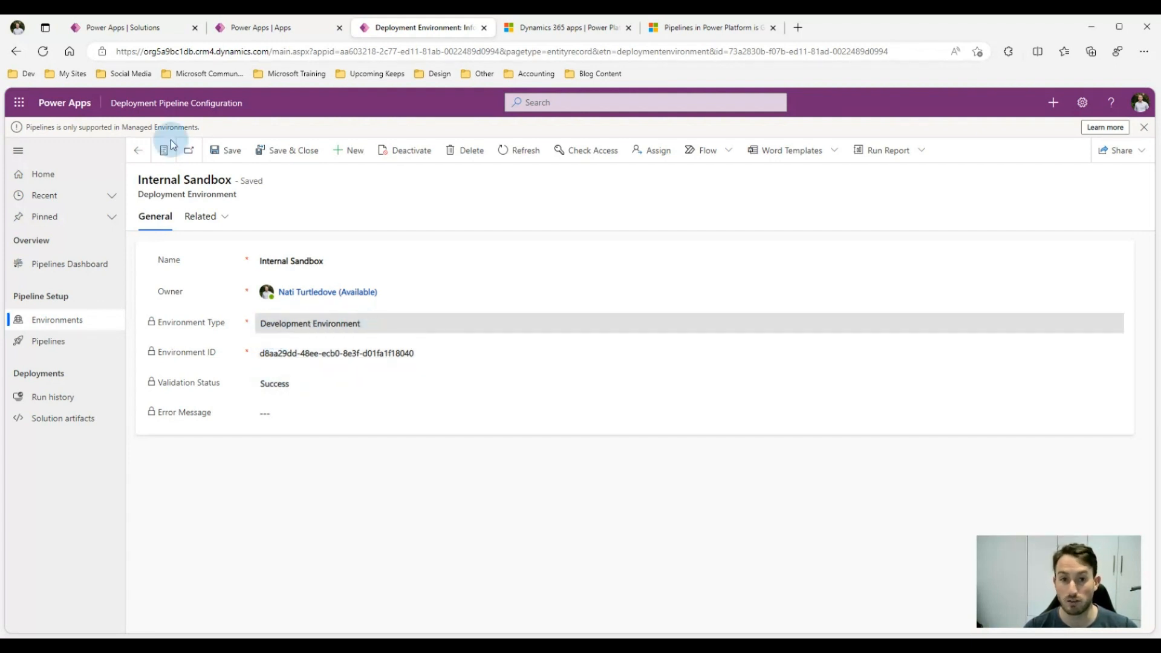
pyautogui.click(138, 150)
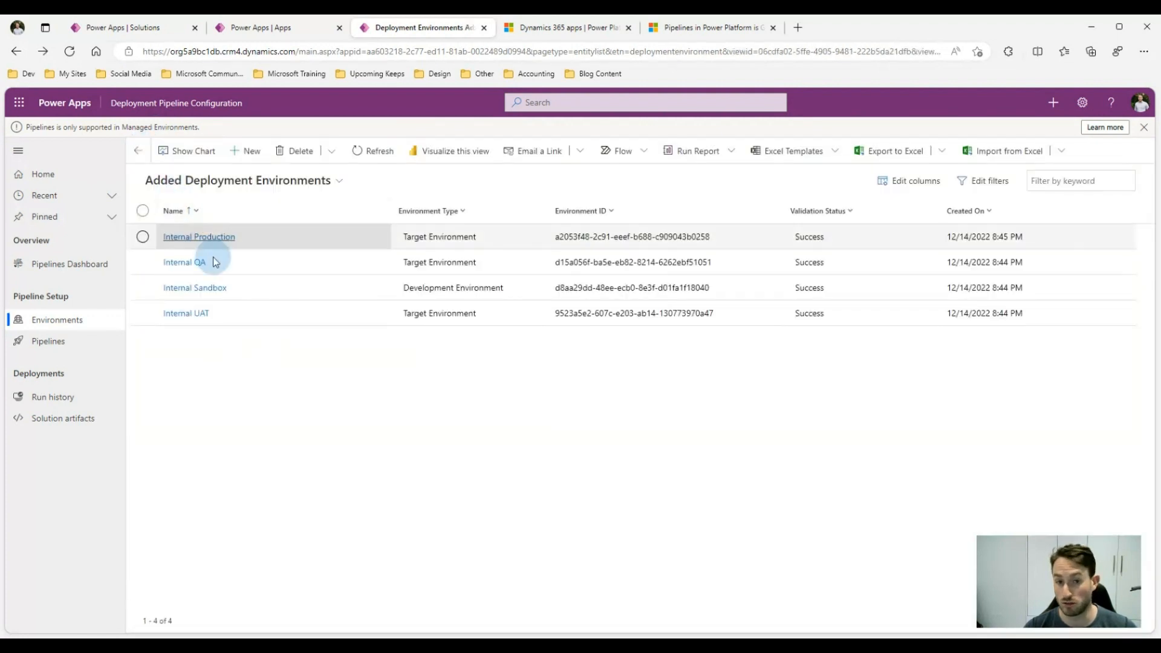
pyautogui.click(209, 236)
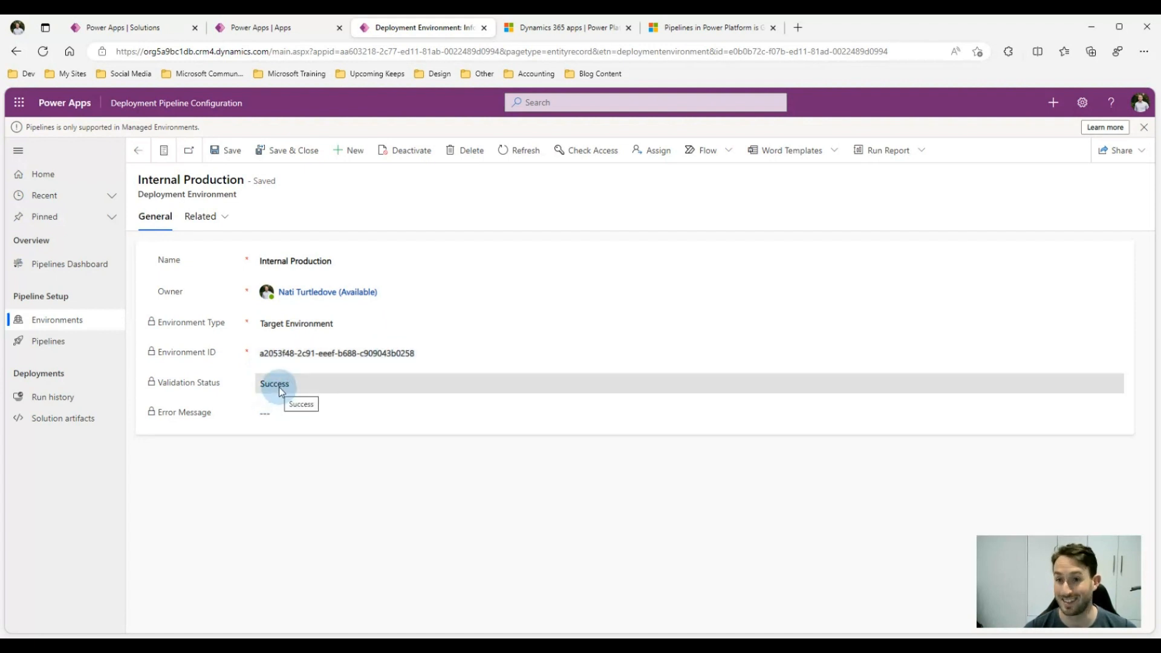
pyautogui.click(136, 151)
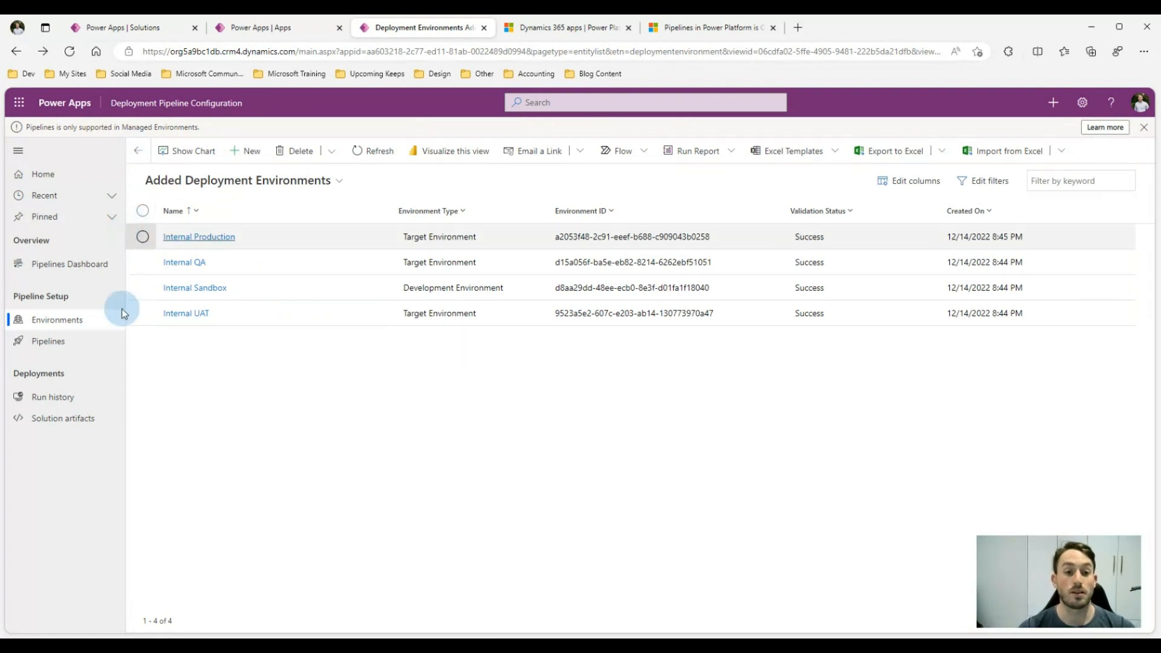
# Step: Examine the Internal Development Pipeline's details and linked development environments, including the lookup for adding an existing environment
pyautogui.click(85, 345)
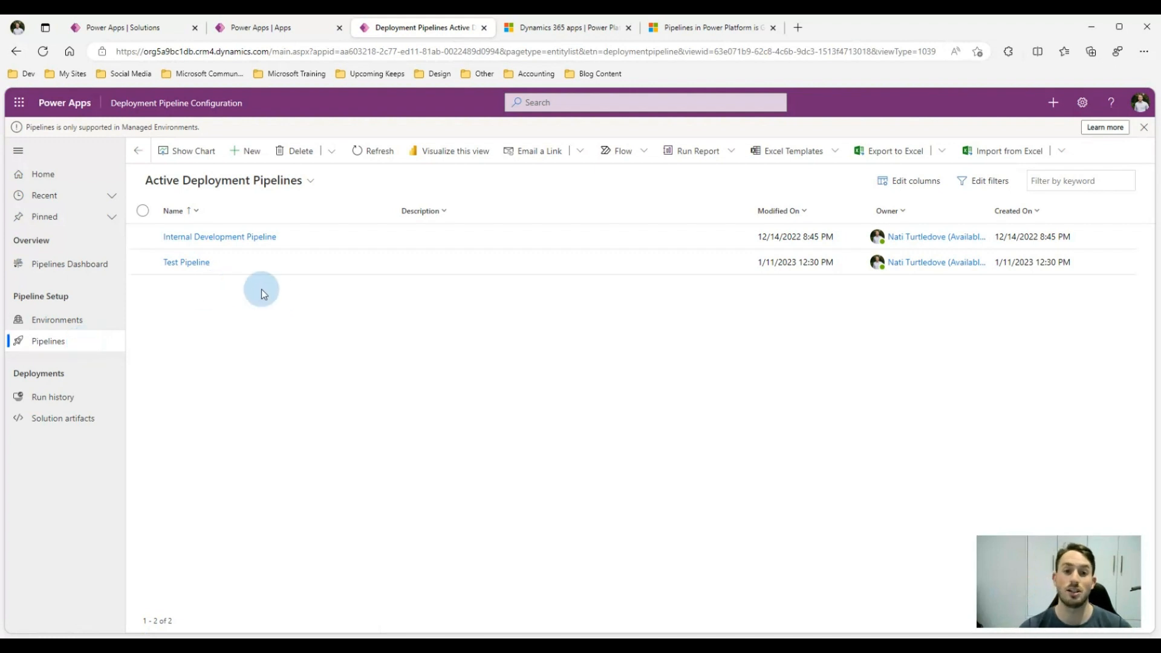
pyautogui.click(245, 238)
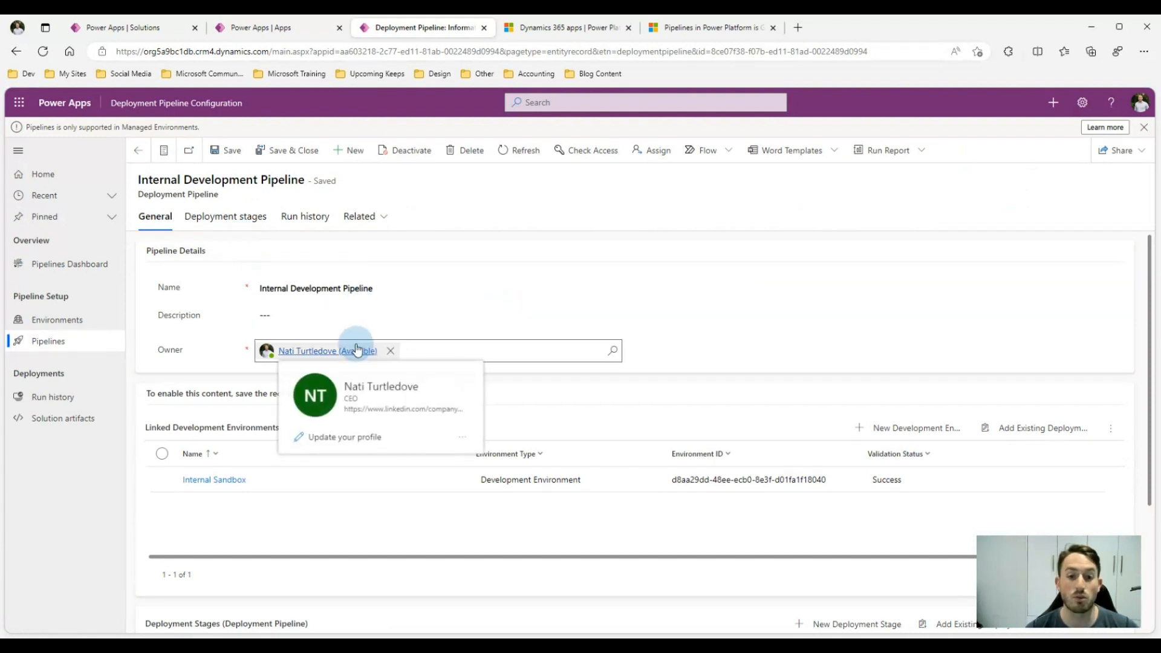
pyautogui.scroll(-1, 326, 347)
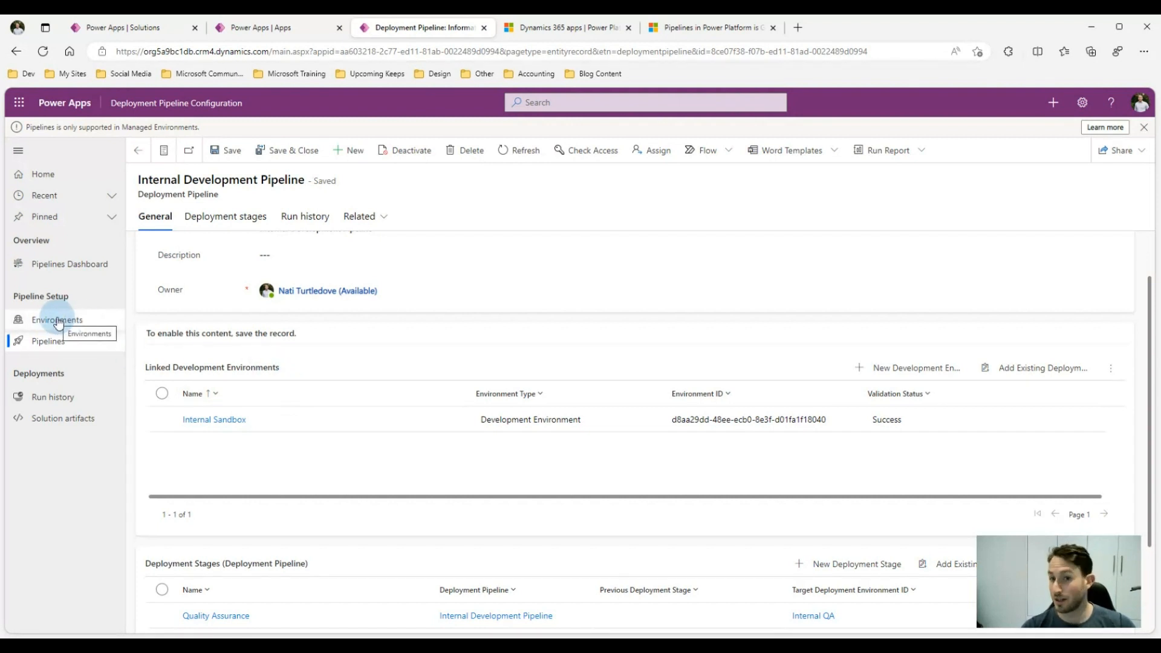
pyautogui.click(1017, 369)
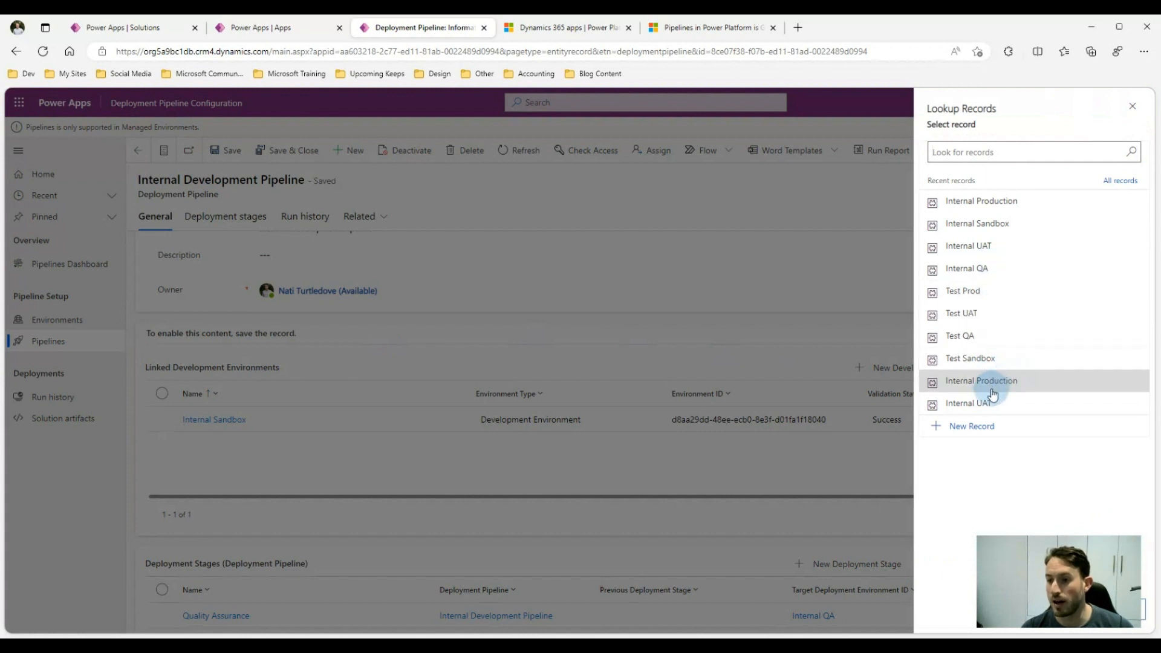
pyautogui.click(1133, 109)
# Step: Examine the Internal Development Pipeline's Quality Assurance and Internal Production stages with their previous stage and target environment, and return to the pipelines list
pyautogui.scroll(-2, 316, 426)
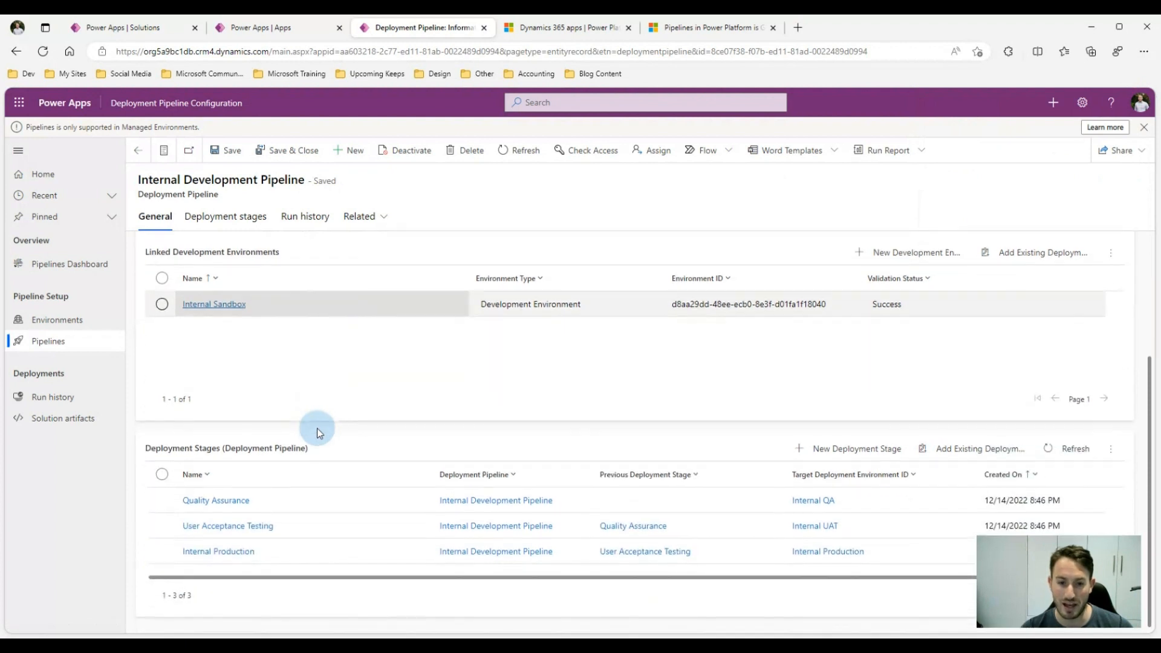
pyautogui.rightClick(316, 428)
pyautogui.click(308, 433)
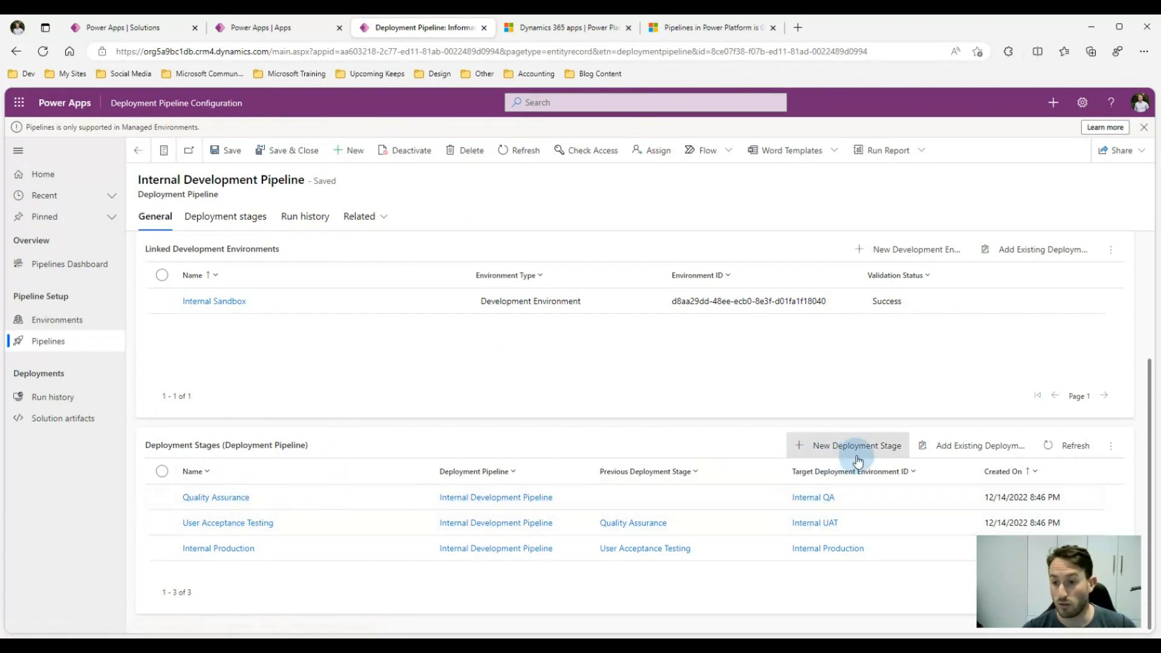
pyautogui.click(285, 496)
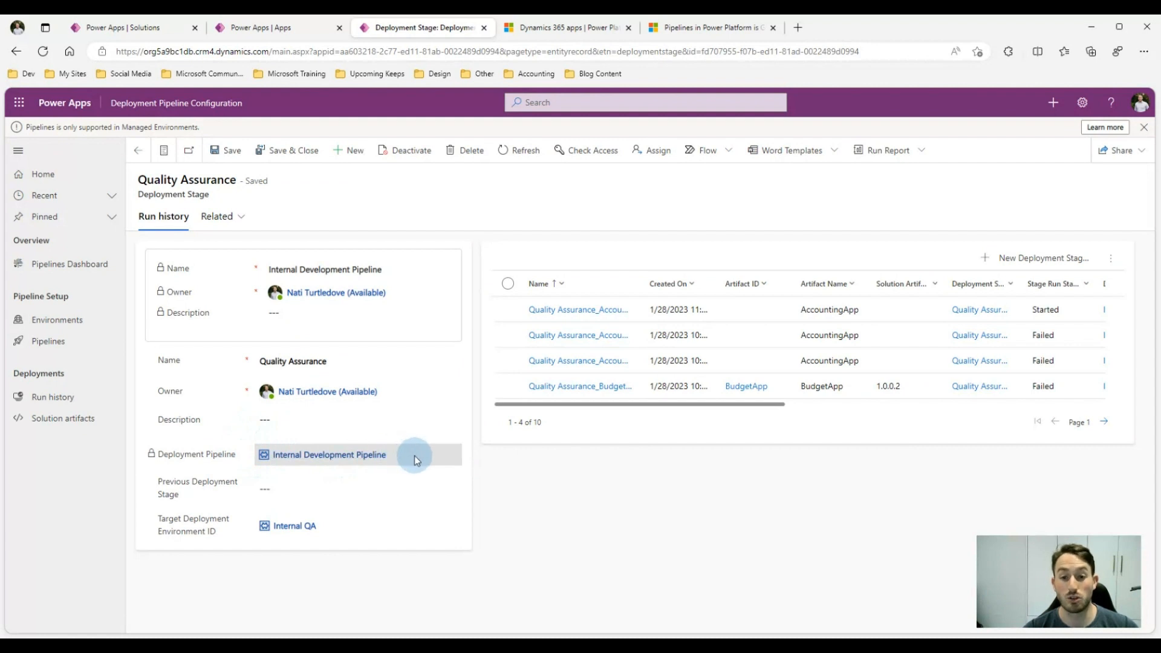
pyautogui.click(272, 487)
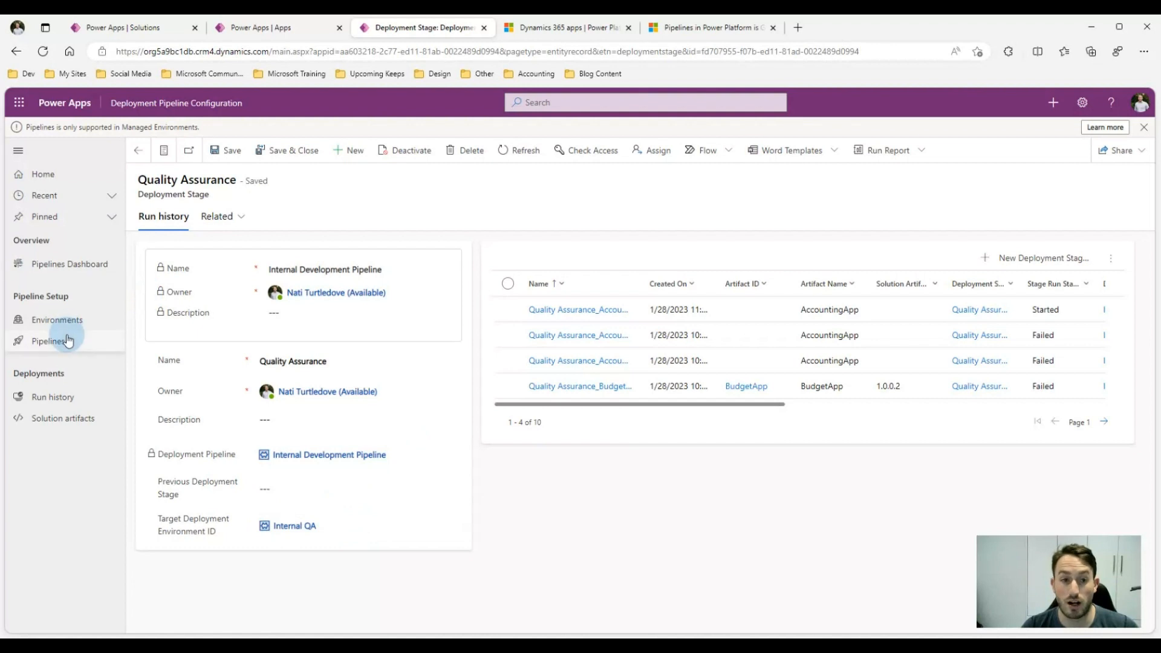
pyautogui.click(138, 150)
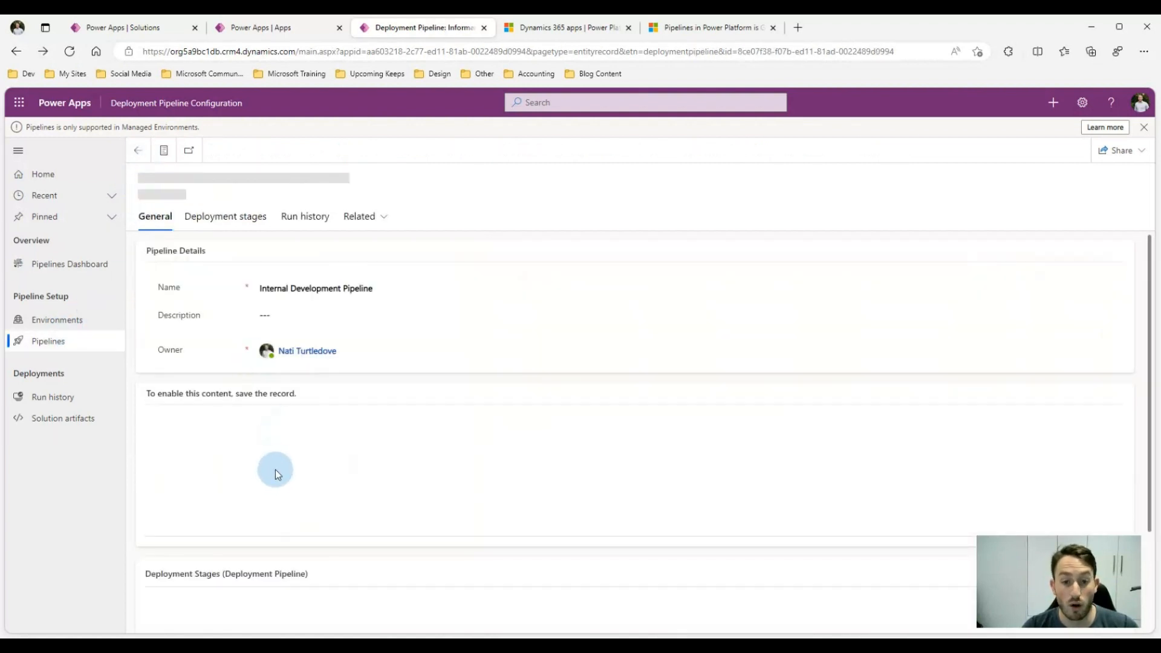
pyautogui.scroll(-5, 275, 469)
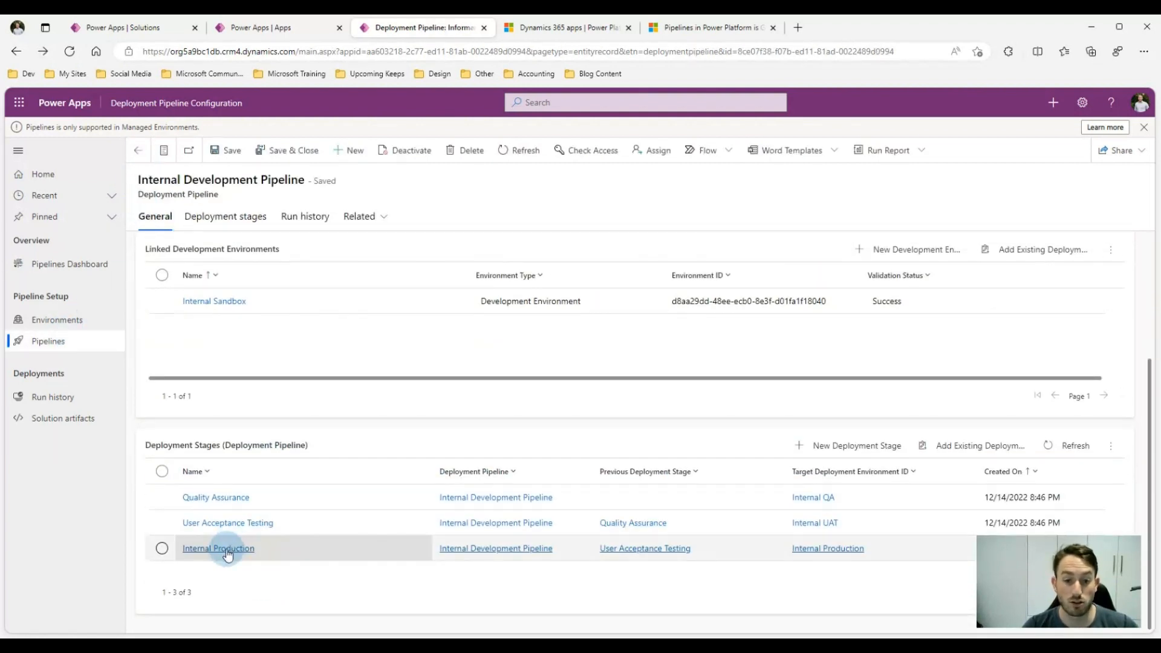
pyautogui.click(227, 550)
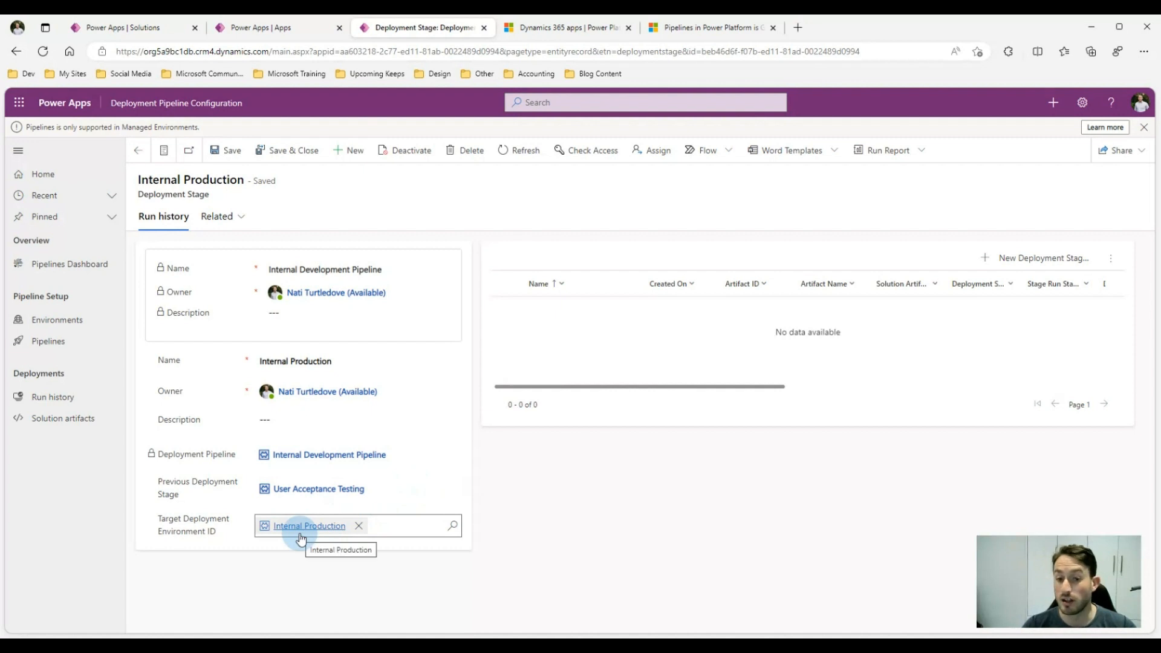
pyautogui.click(68, 341)
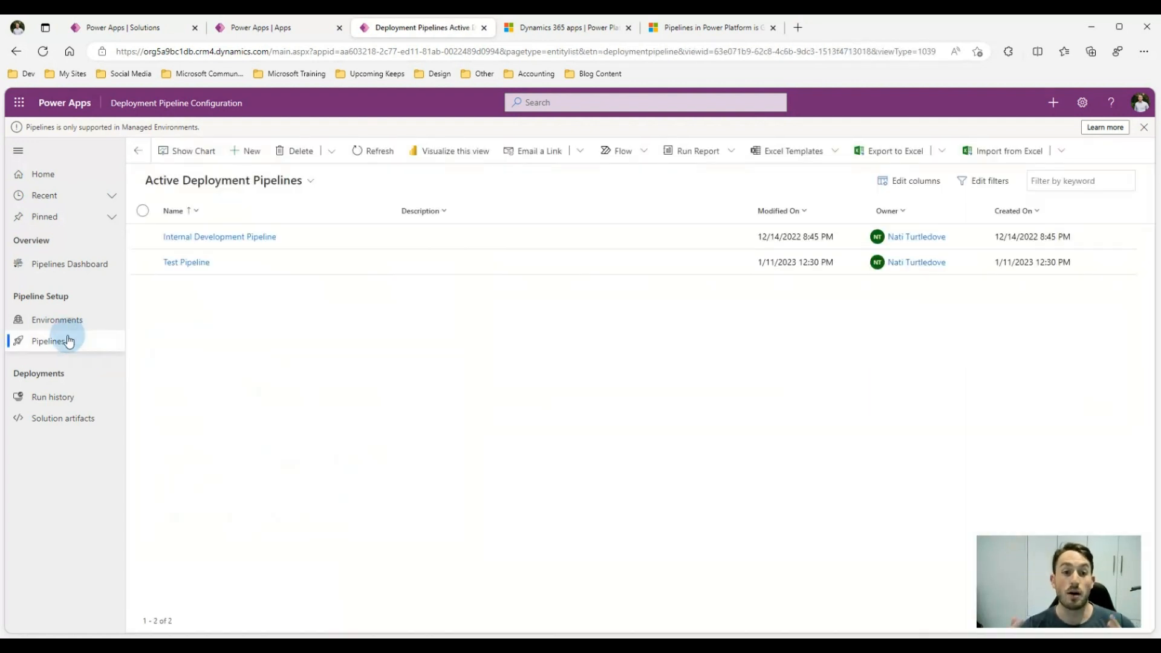
# Step: Open the Budget App solution in the Internal Sandbox environment and go to its pipelines page
pyautogui.click(137, 30)
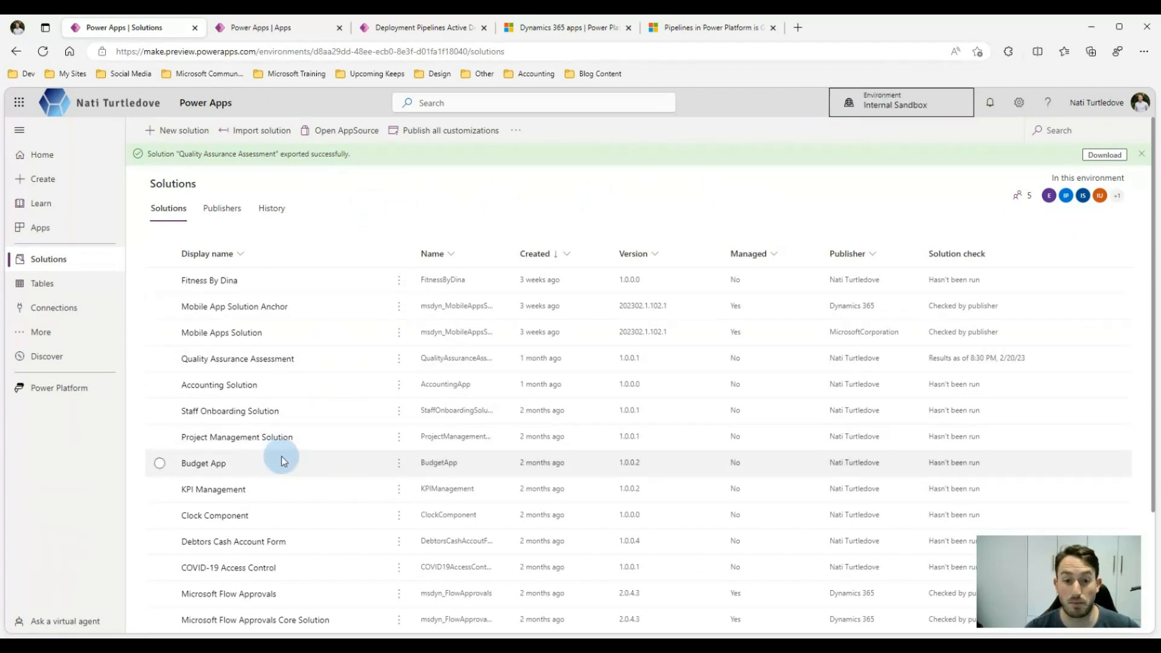
pyautogui.click(209, 463)
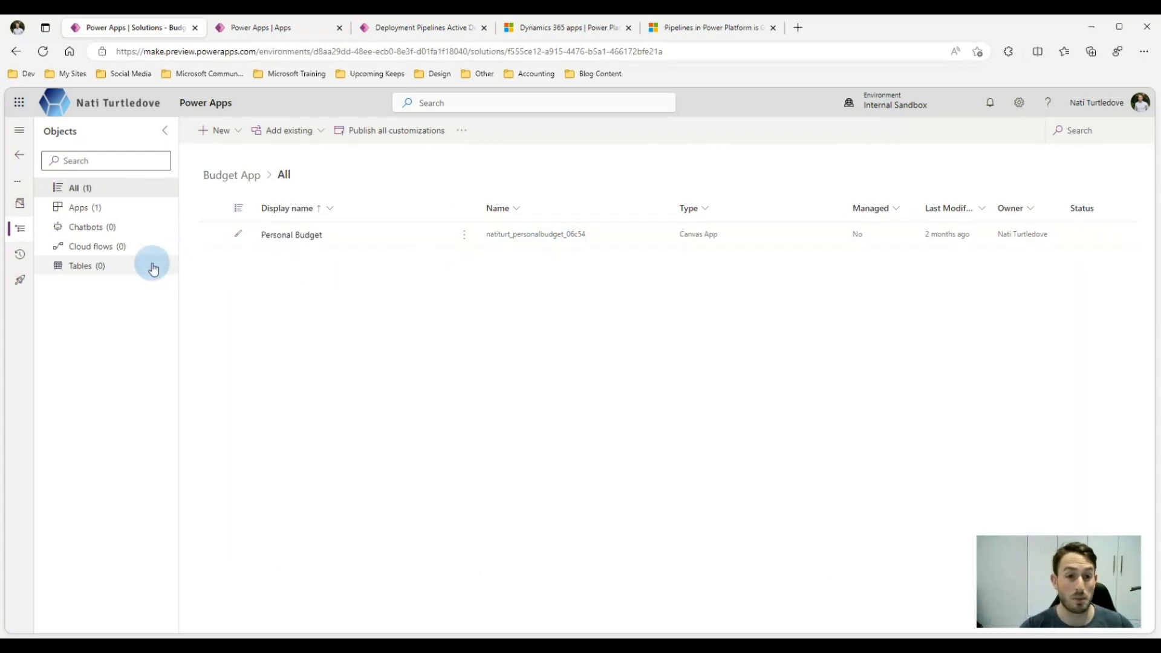
pyautogui.click(20, 284)
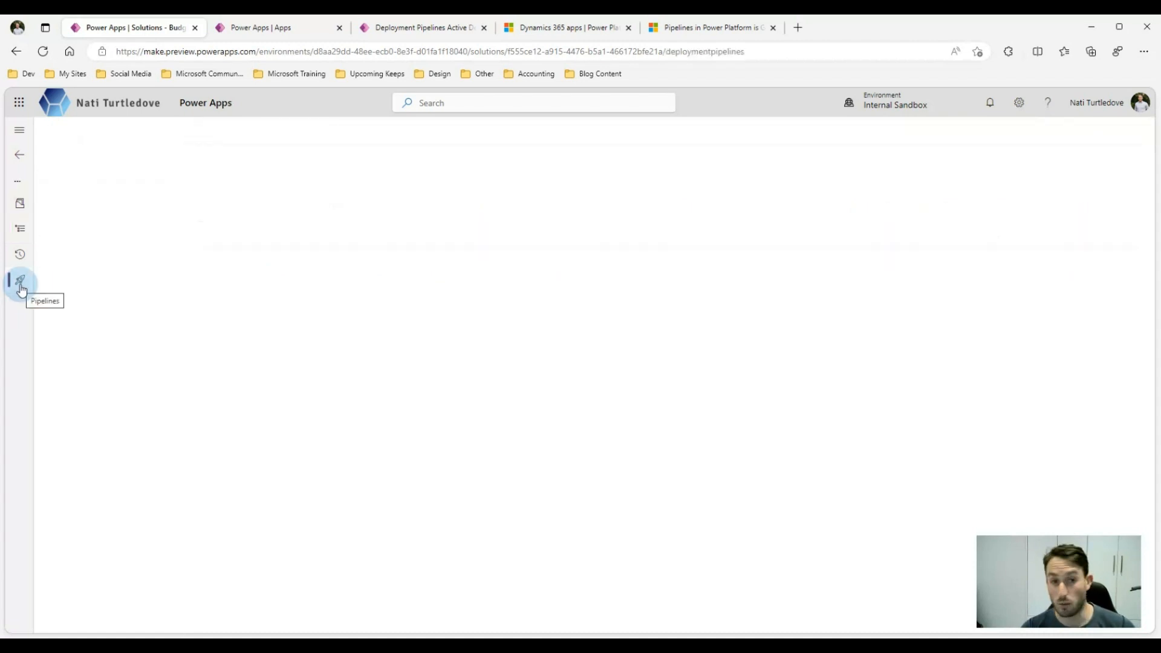
pyautogui.click(23, 205)
pyautogui.click(246, 132)
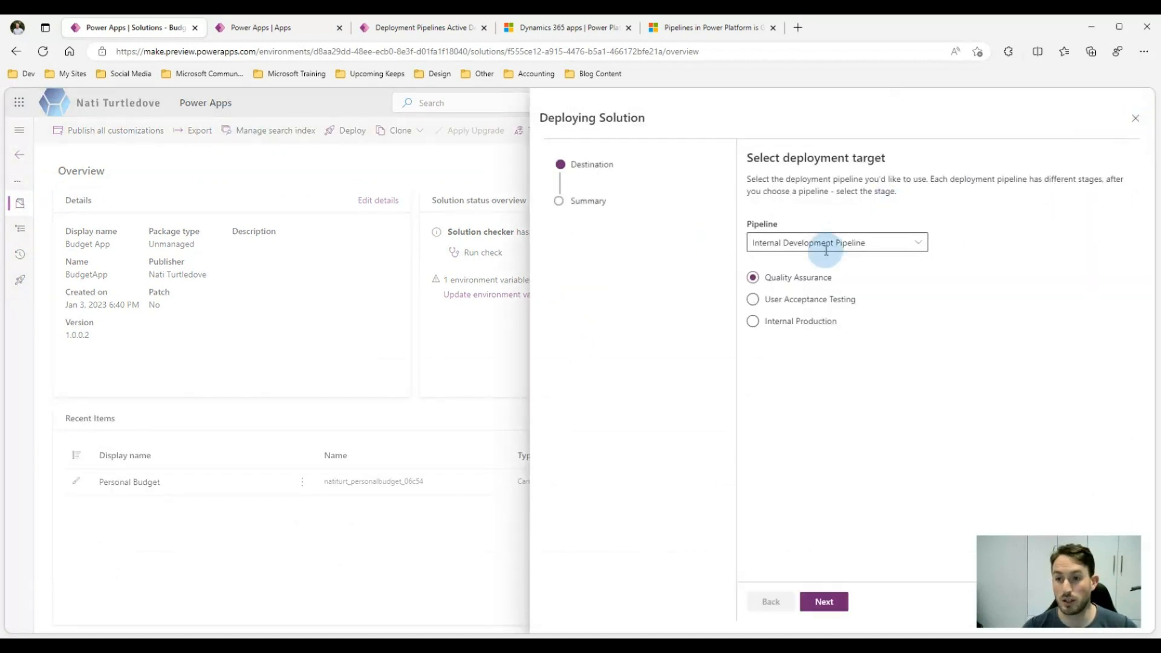
pyautogui.click(1134, 118)
pyautogui.click(582, 382)
pyautogui.click(21, 281)
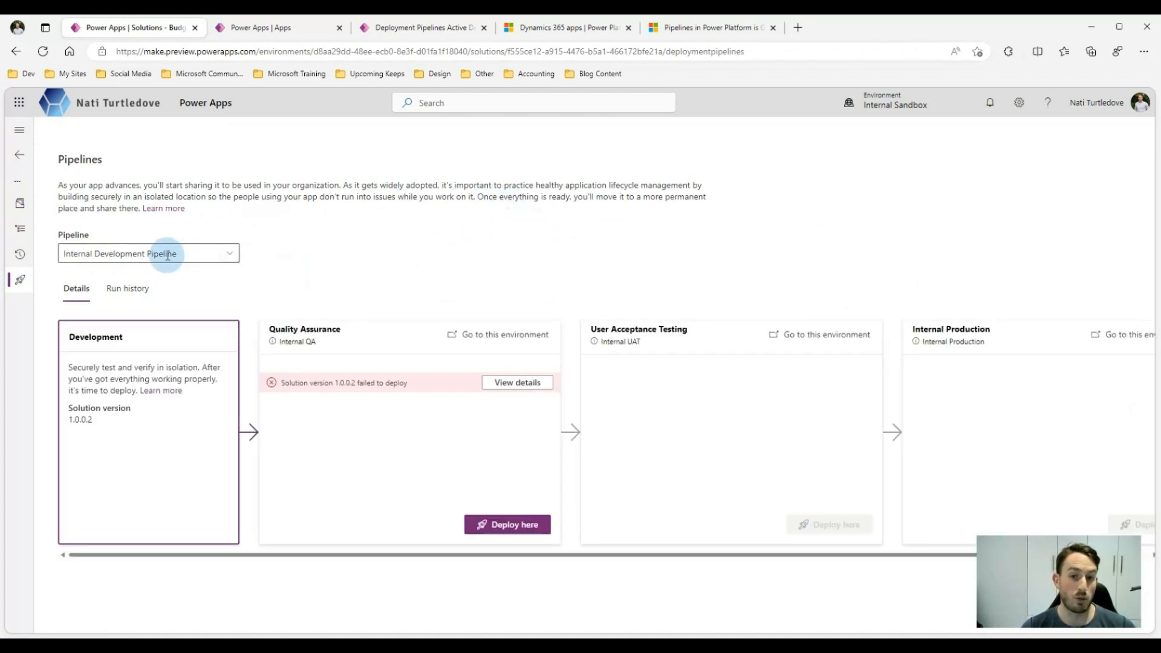
# Step: Review the Internal Development Pipeline selection and the solution version shown in the Development stage
pyautogui.click(229, 253)
pyautogui.click(159, 272)
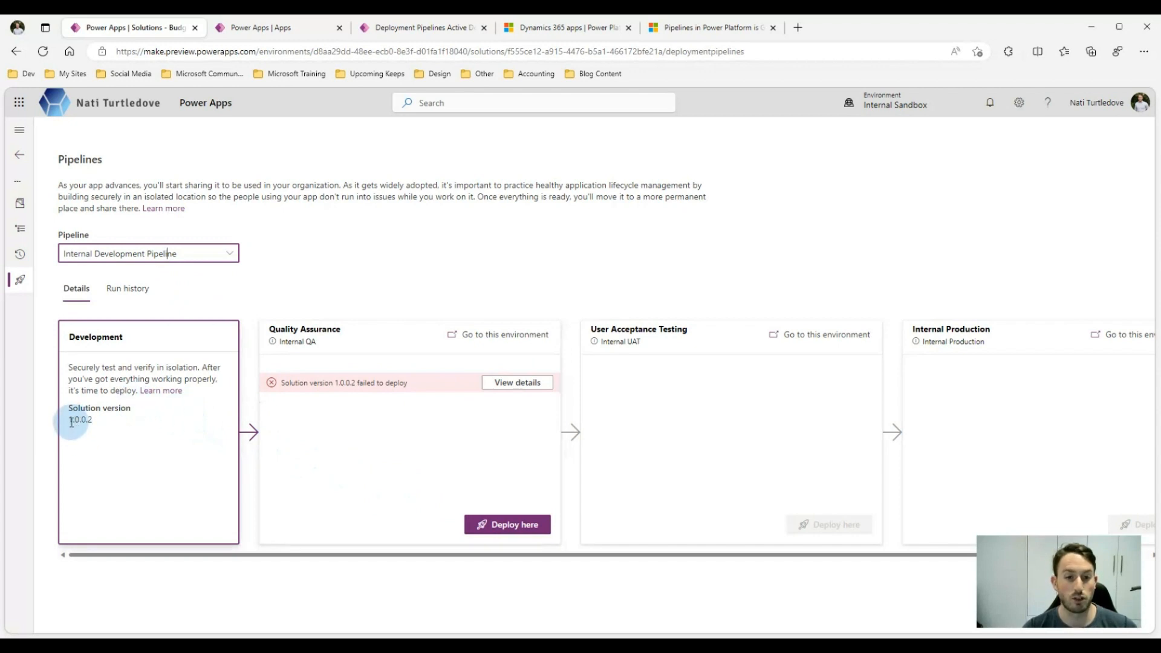
pyautogui.moveTo(68, 420); pyautogui.dragTo(89, 421)
pyautogui.click(91, 417)
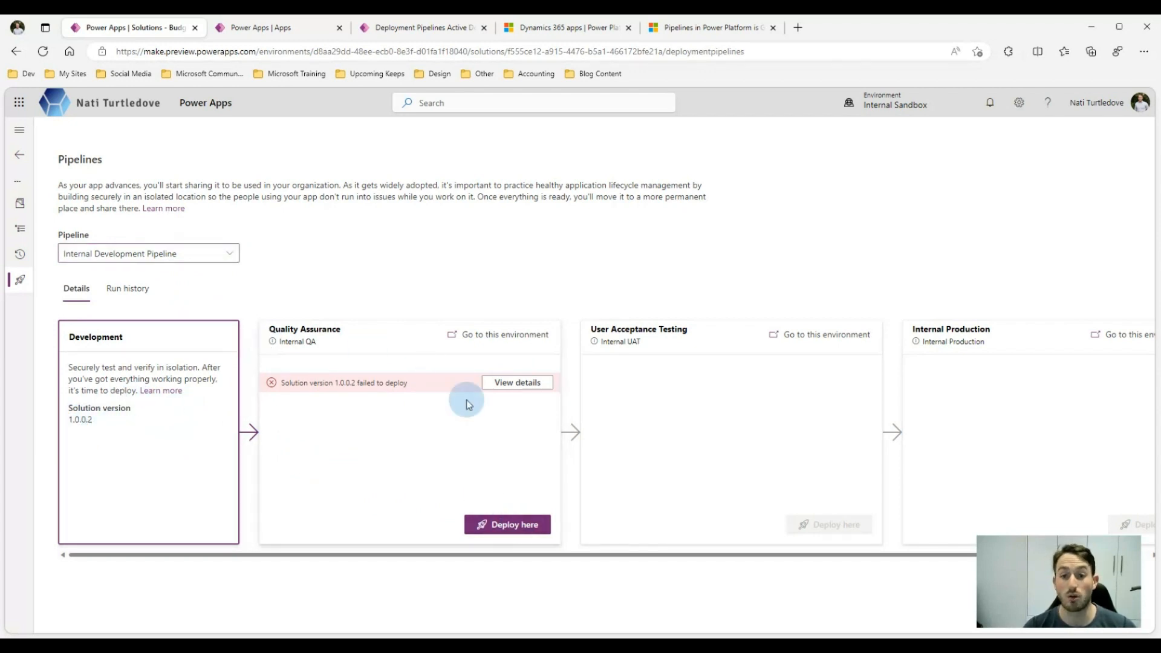
# Step: Deploy the Budget App solution to the Quality Assurance stage of the Internal Development Pipeline
pyautogui.click(496, 524)
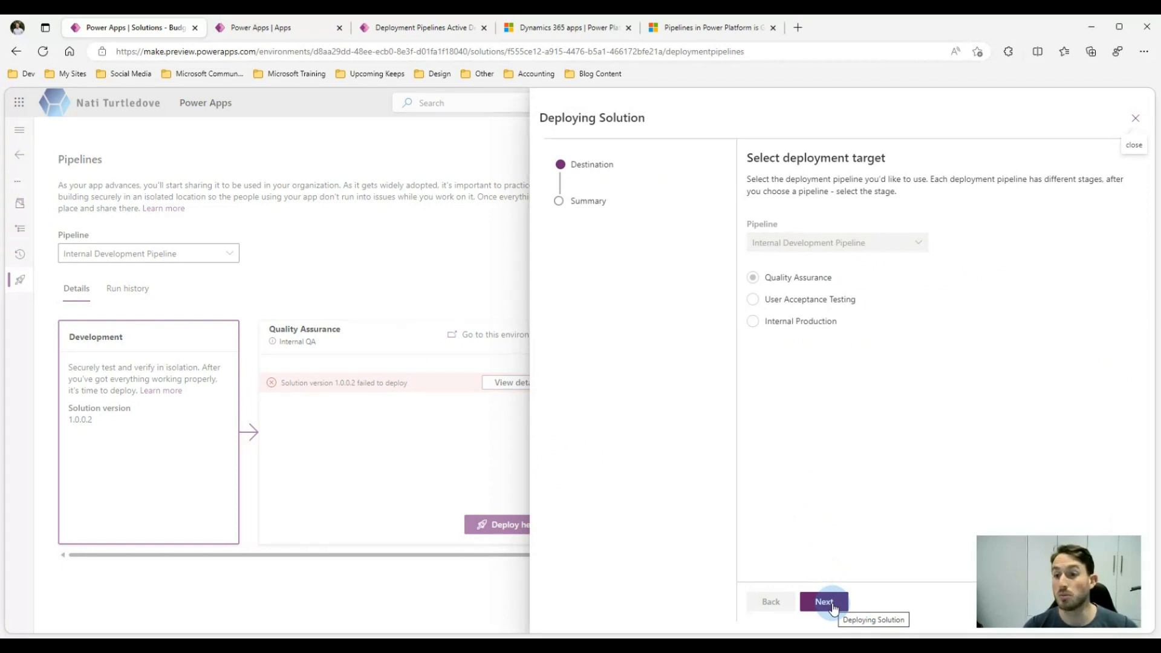
pyautogui.click(823, 601)
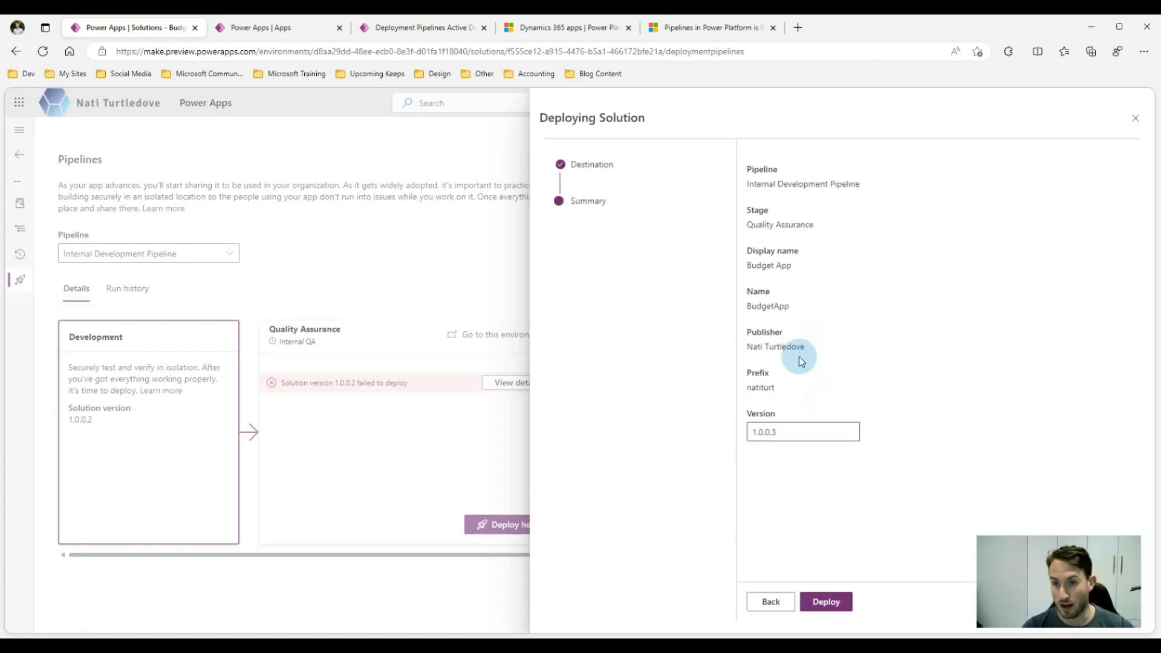
pyautogui.click(807, 430)
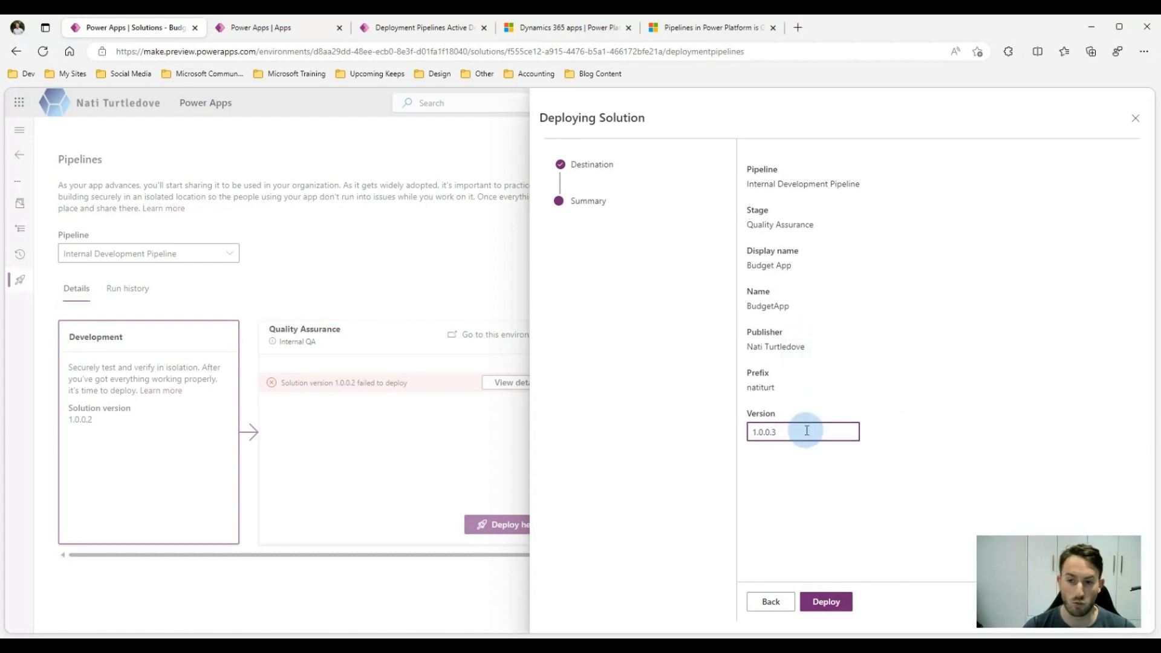
pyautogui.click(839, 603)
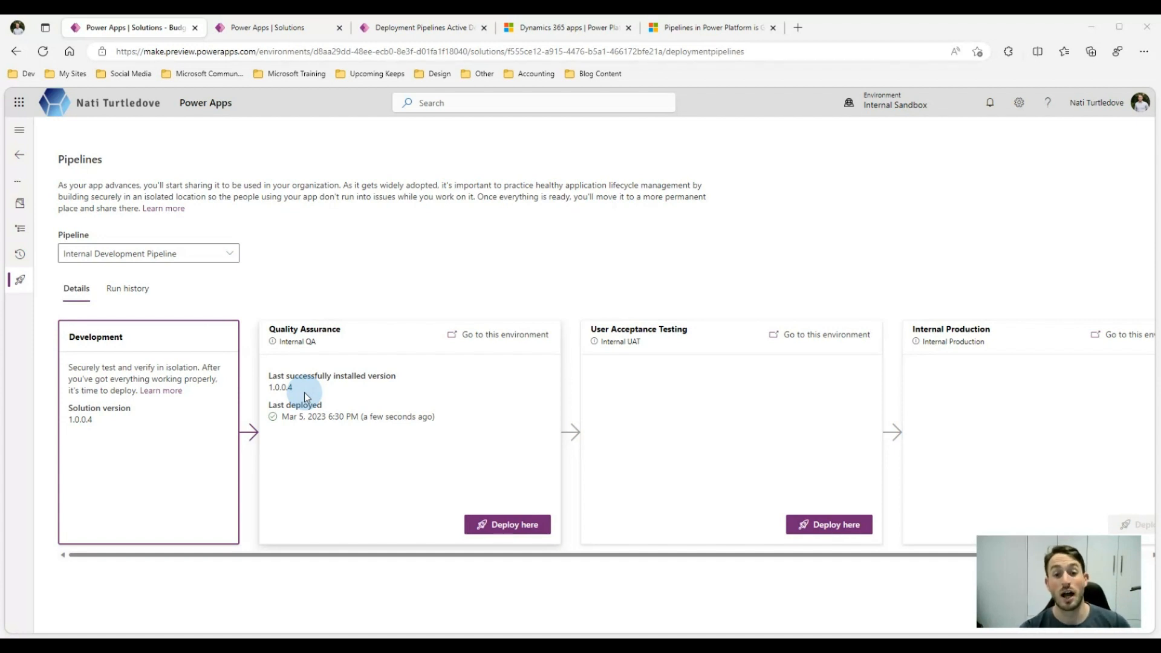
# Step: Open the Internal QA environment in a separate browser tab, and deploy Budget App to the User Acceptance Testing stage from the pipelines page
pyautogui.click(493, 332)
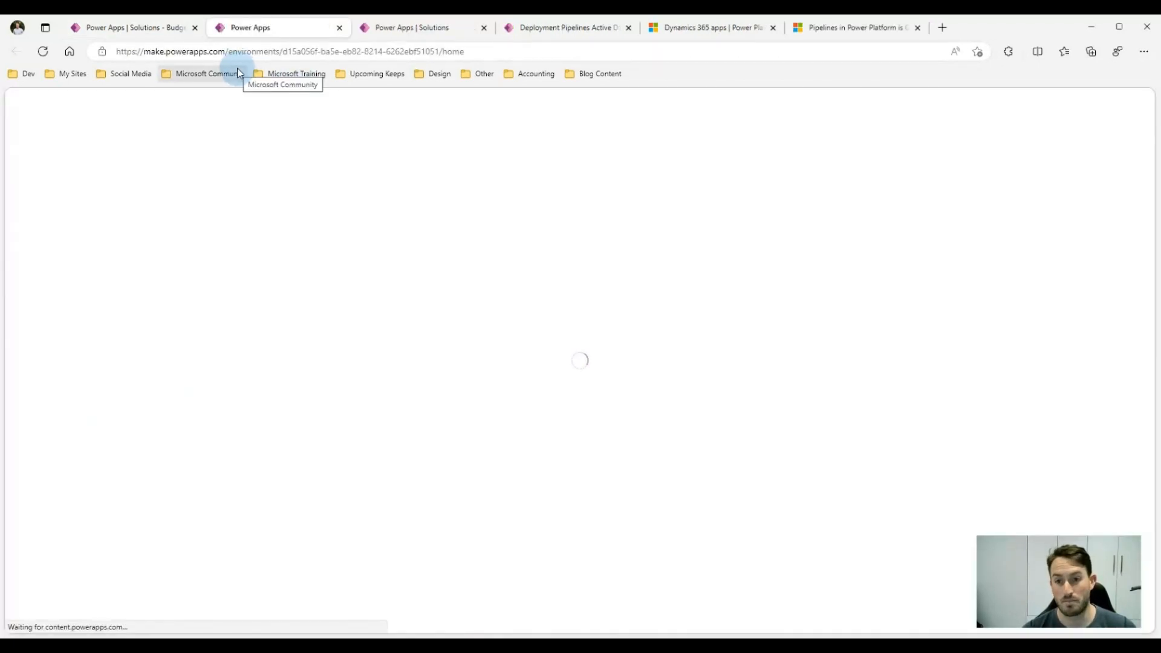
pyautogui.click(157, 27)
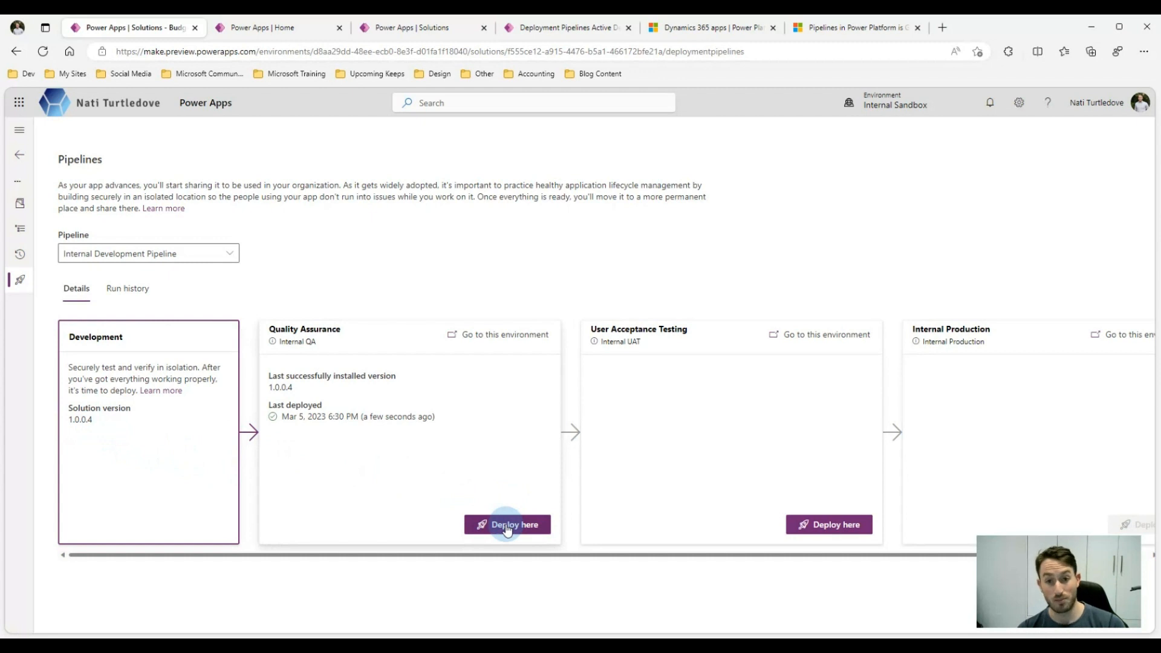
pyautogui.hscroll(1, 505, 524)
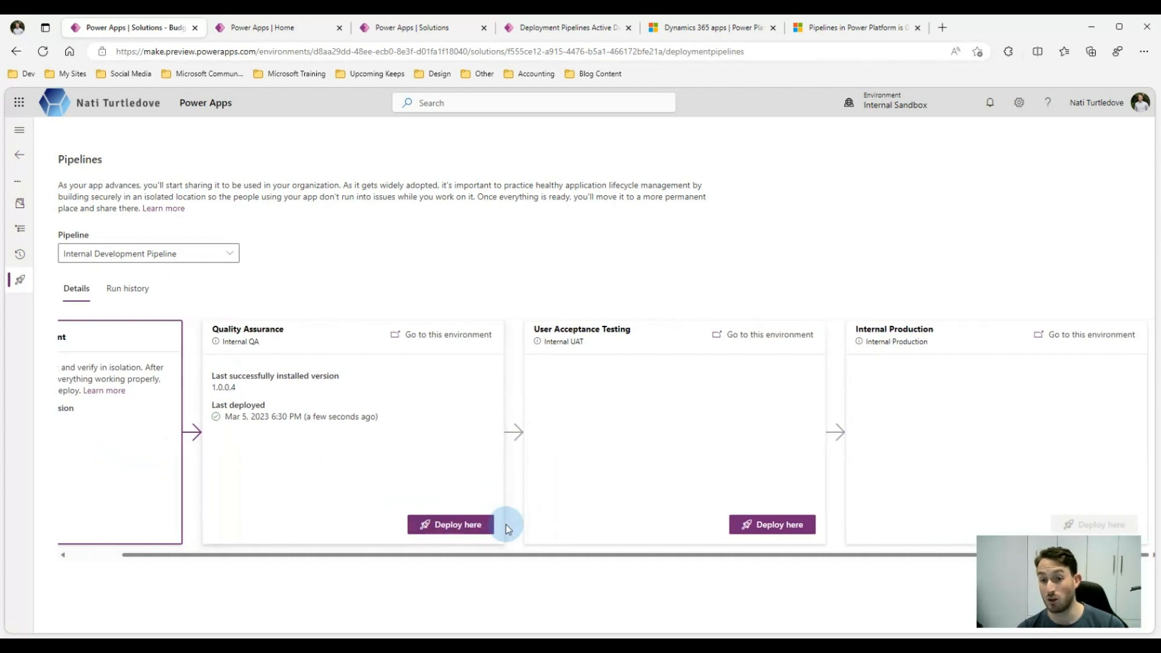
pyautogui.click(769, 524)
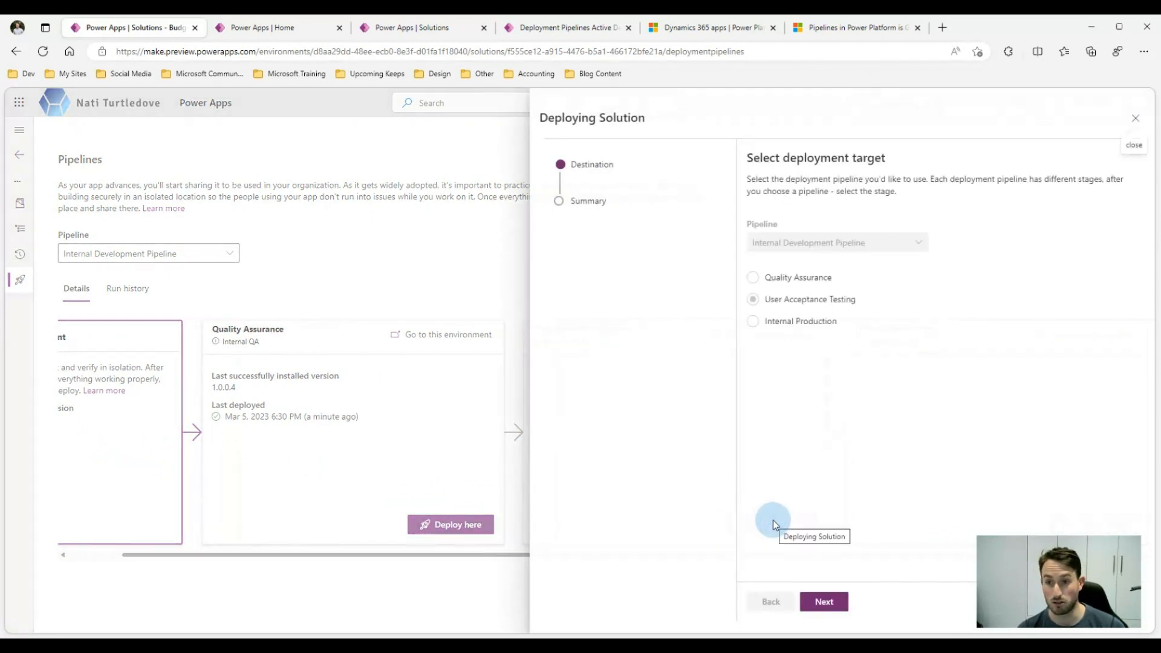
pyautogui.click(829, 602)
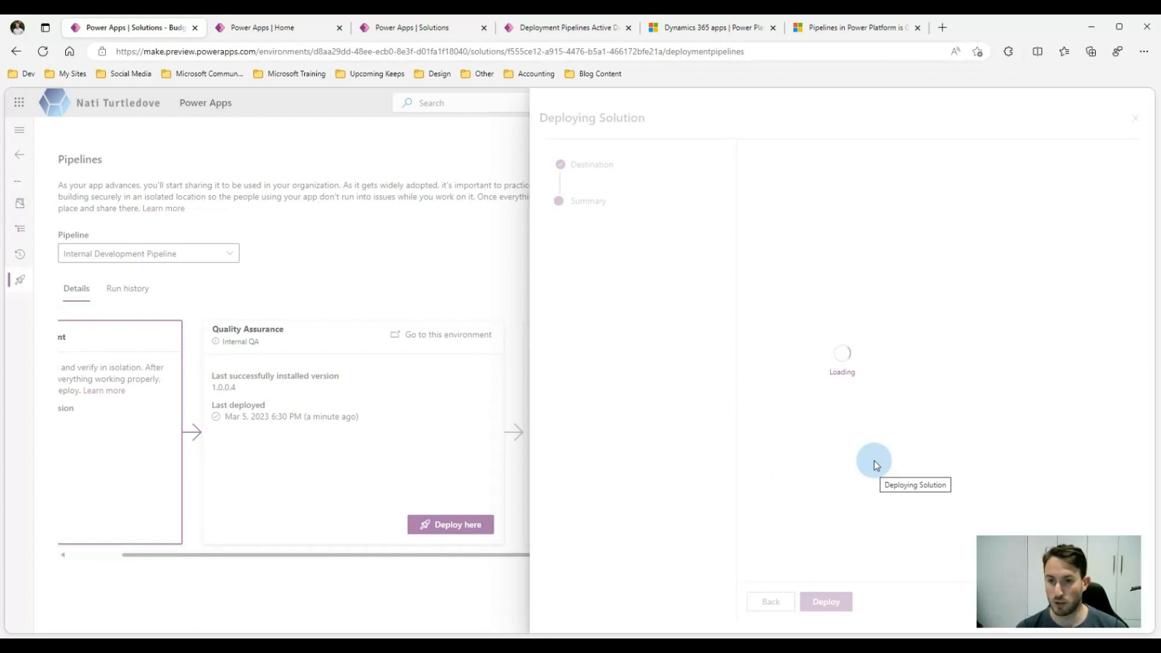
pyautogui.click(827, 603)
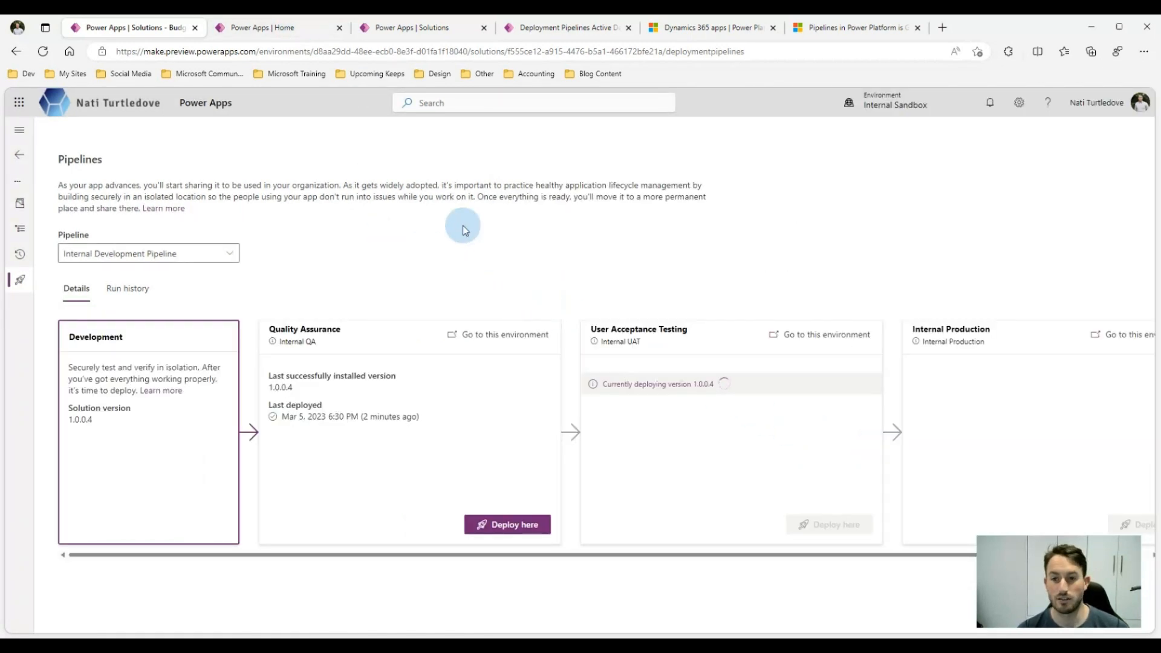
# Step: Inspect the deployed Budget App solution and its contents in the Internal QA environment, and close that environment's browser tab
pyautogui.click(266, 27)
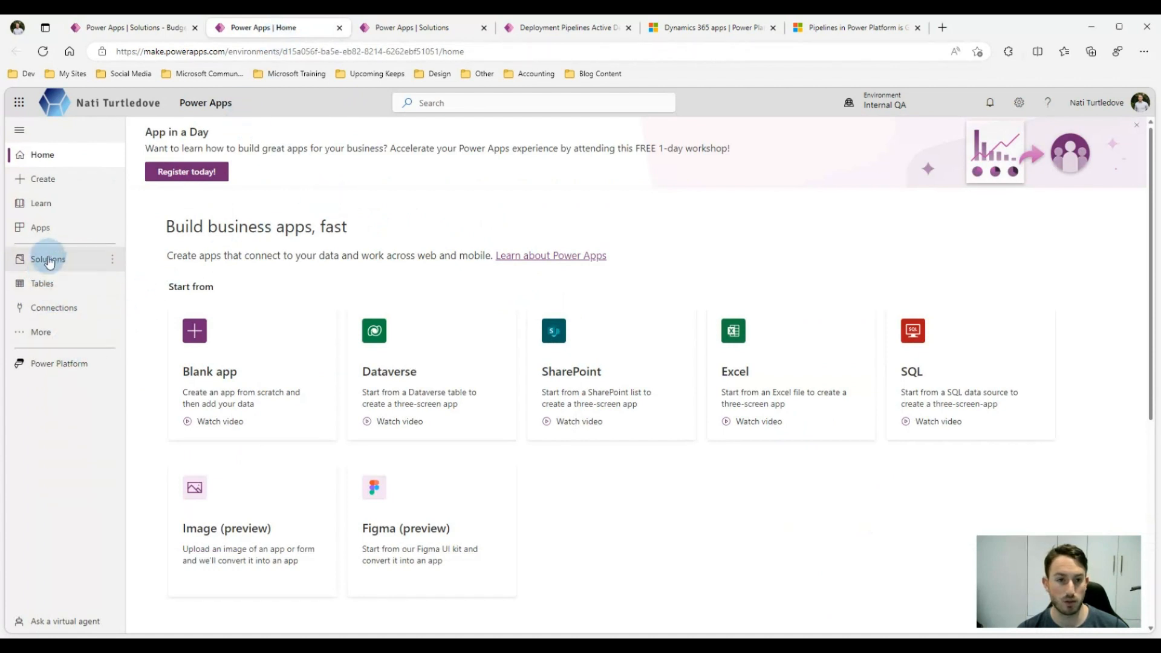
pyautogui.click(47, 258)
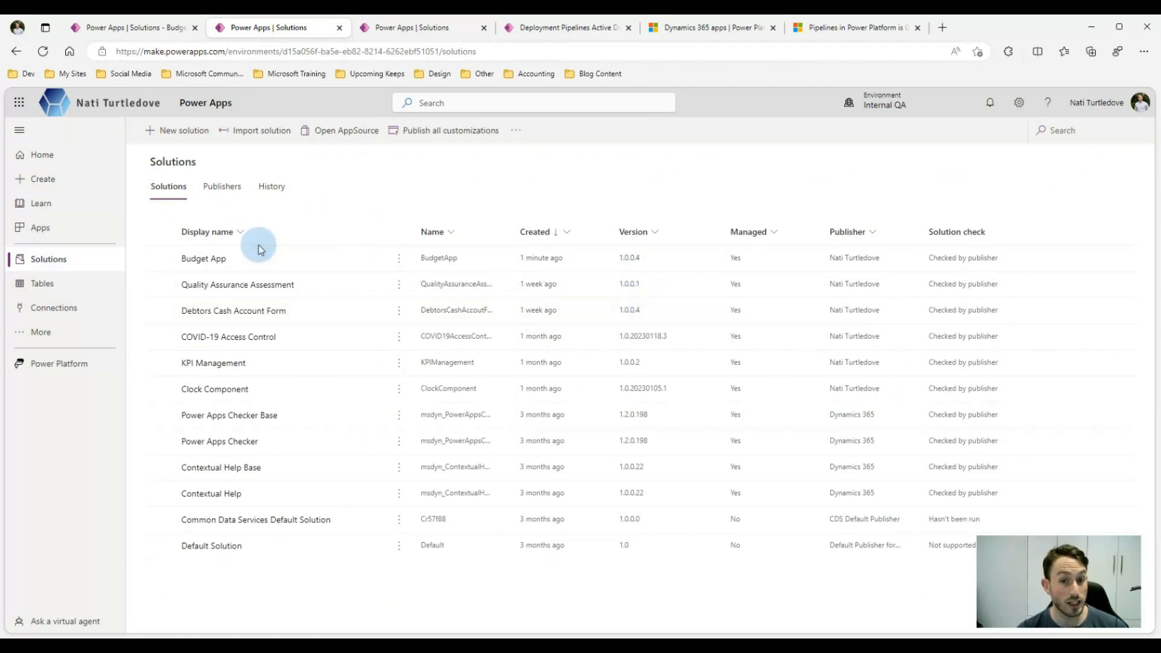
pyautogui.click(179, 263)
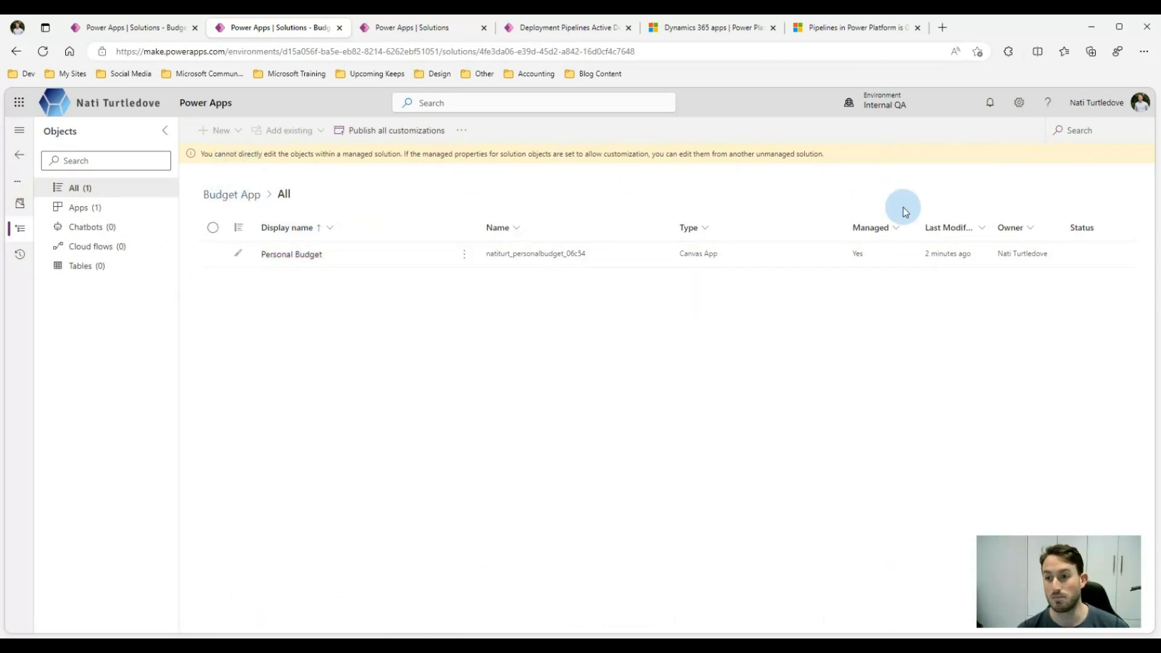
pyautogui.click(339, 27)
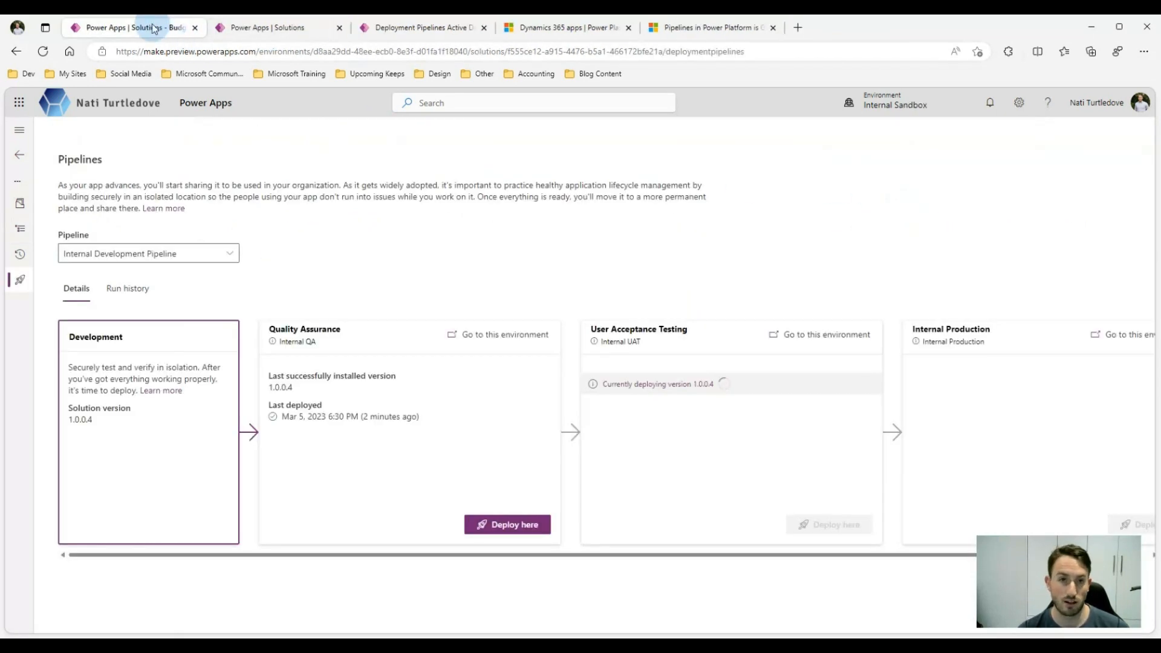
# Step: Open the Internal UAT environment from its pipeline stage, close the three leftover browser tabs, and inspect the Budget App solution there
pyautogui.hscroll(1, 705, 347)
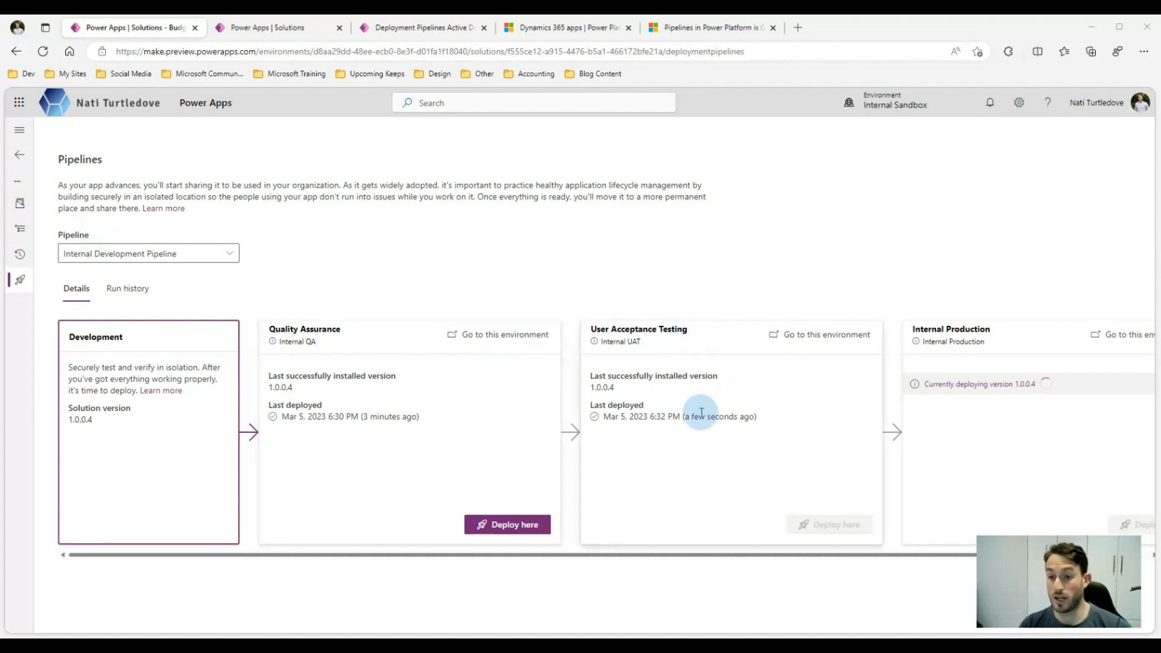
pyautogui.hscroll(2, 695, 415)
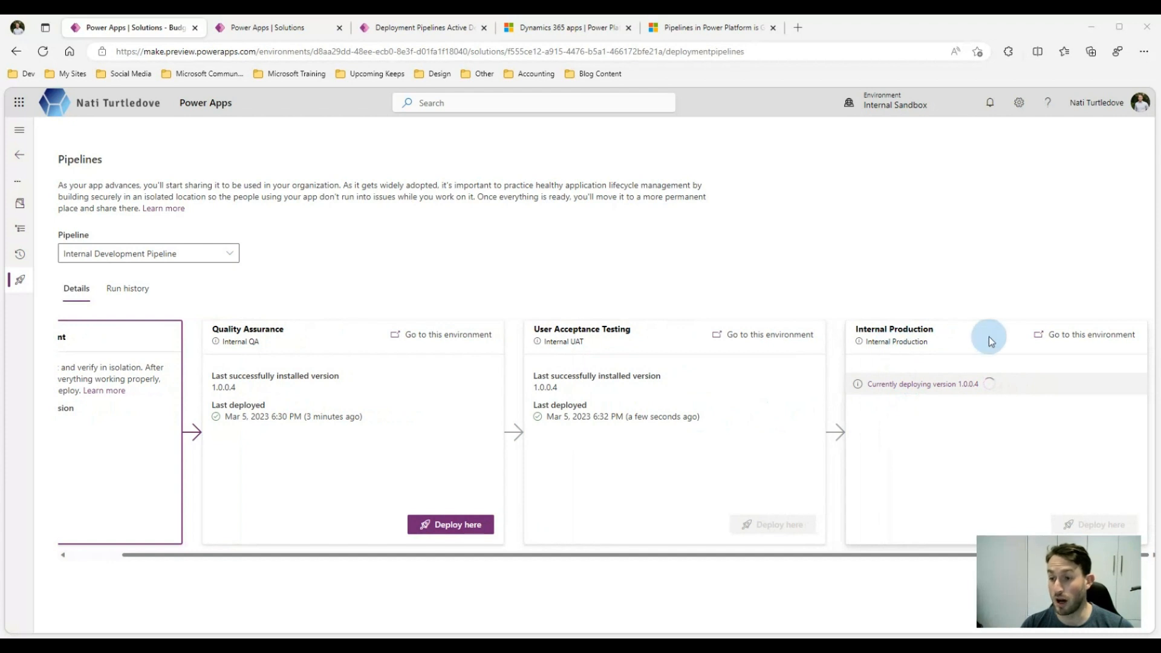
pyautogui.click(734, 341)
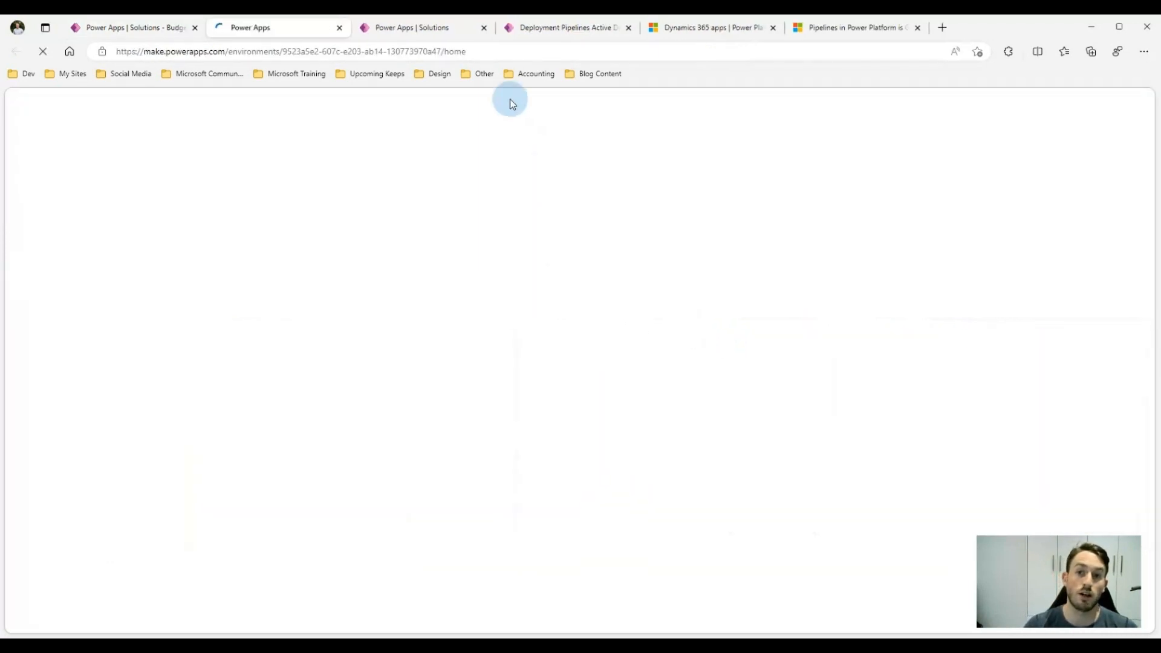
pyautogui.click(484, 27)
pyautogui.click(483, 28)
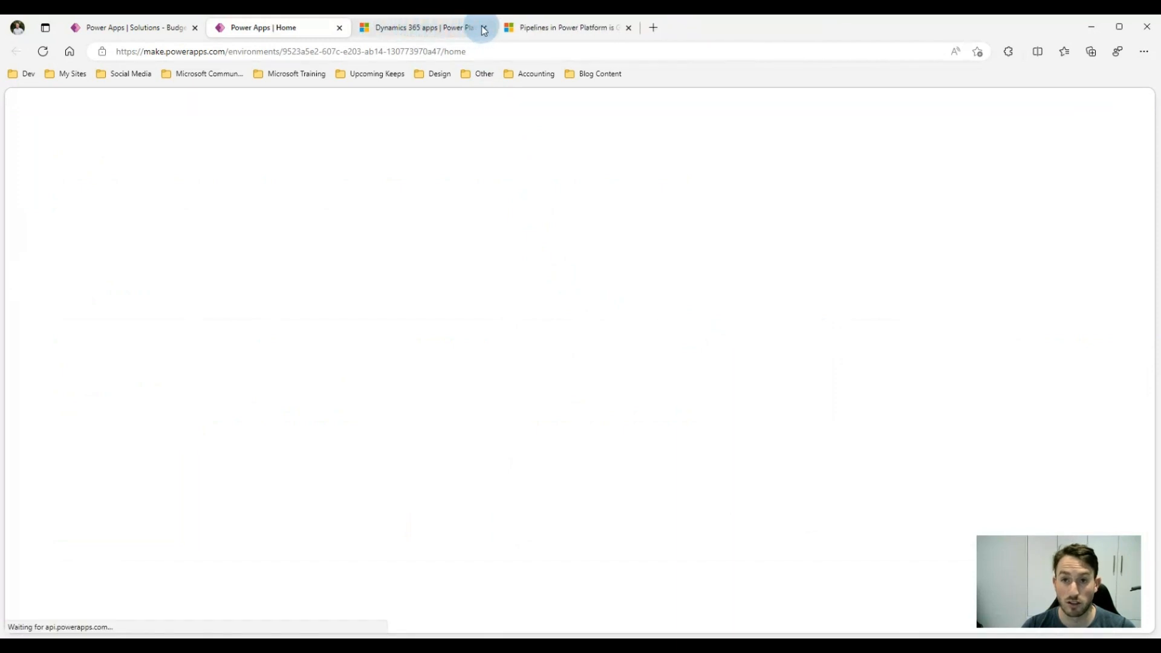
pyautogui.click(484, 28)
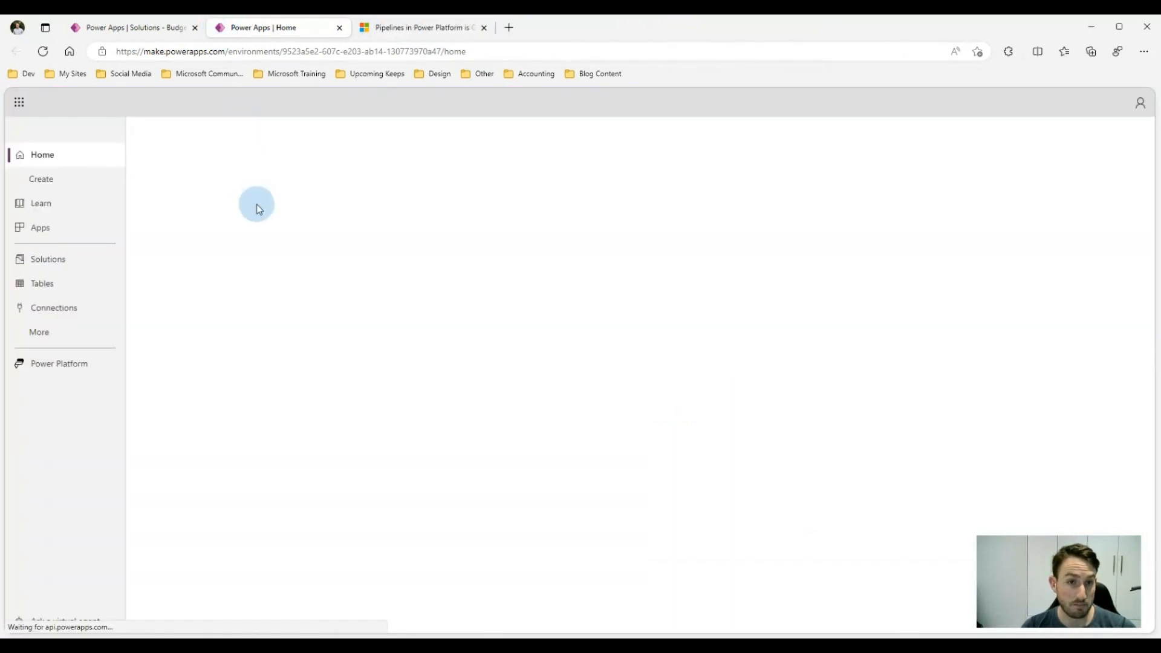
pyautogui.click(60, 260)
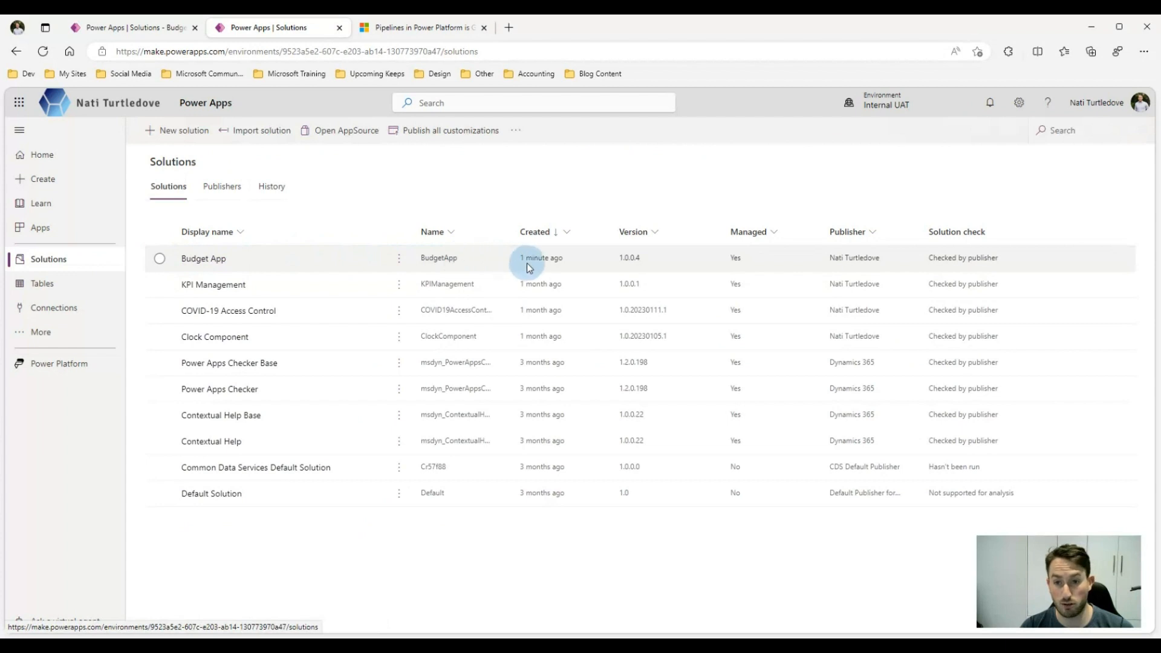
pyautogui.click(203, 259)
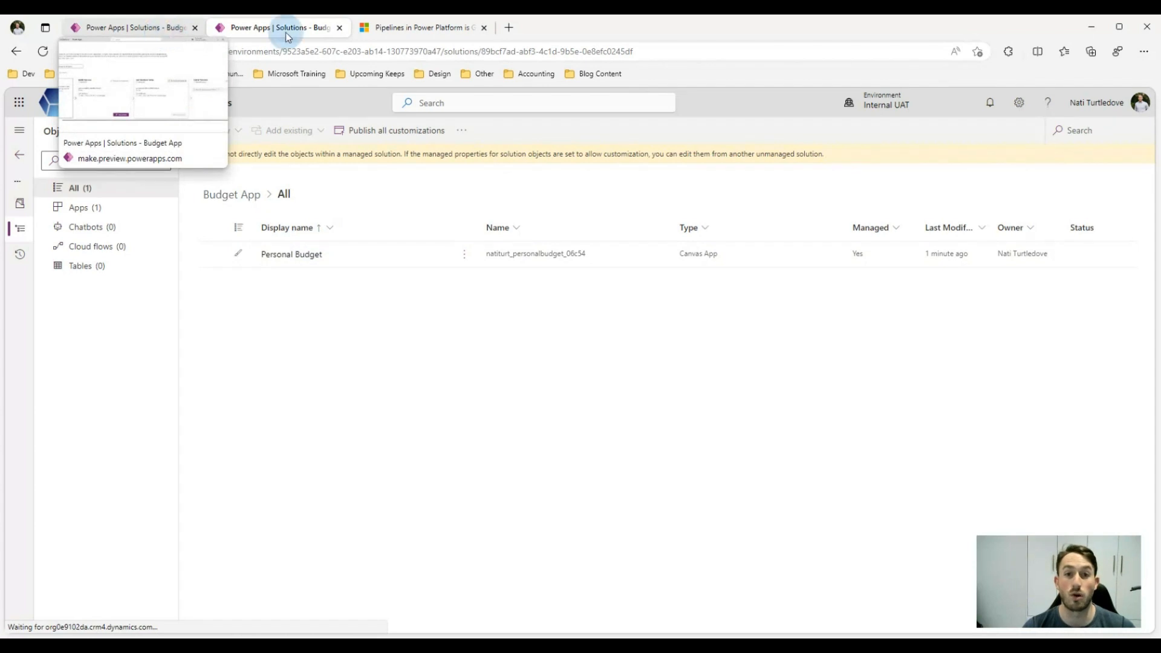
# Step: Open the Internal Production environment from its pipeline stage, close the UAT tab, and inspect the Budget App entry among its solutions
pyautogui.click(173, 29)
pyautogui.hscroll(2, 856, 344)
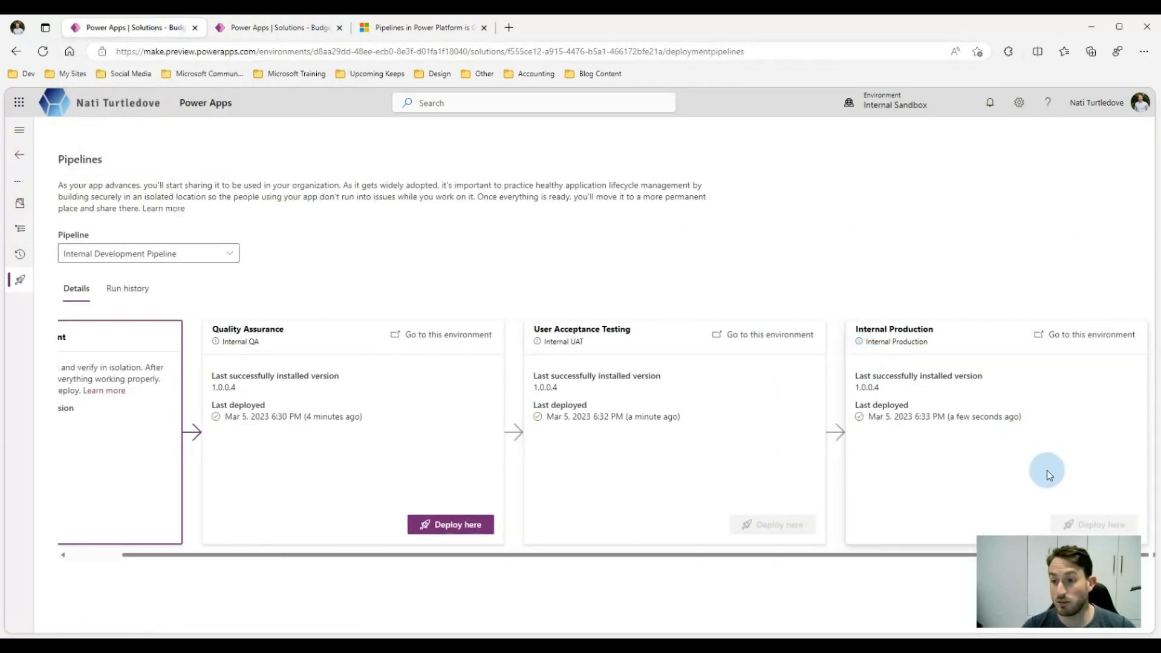
pyautogui.click(1072, 337)
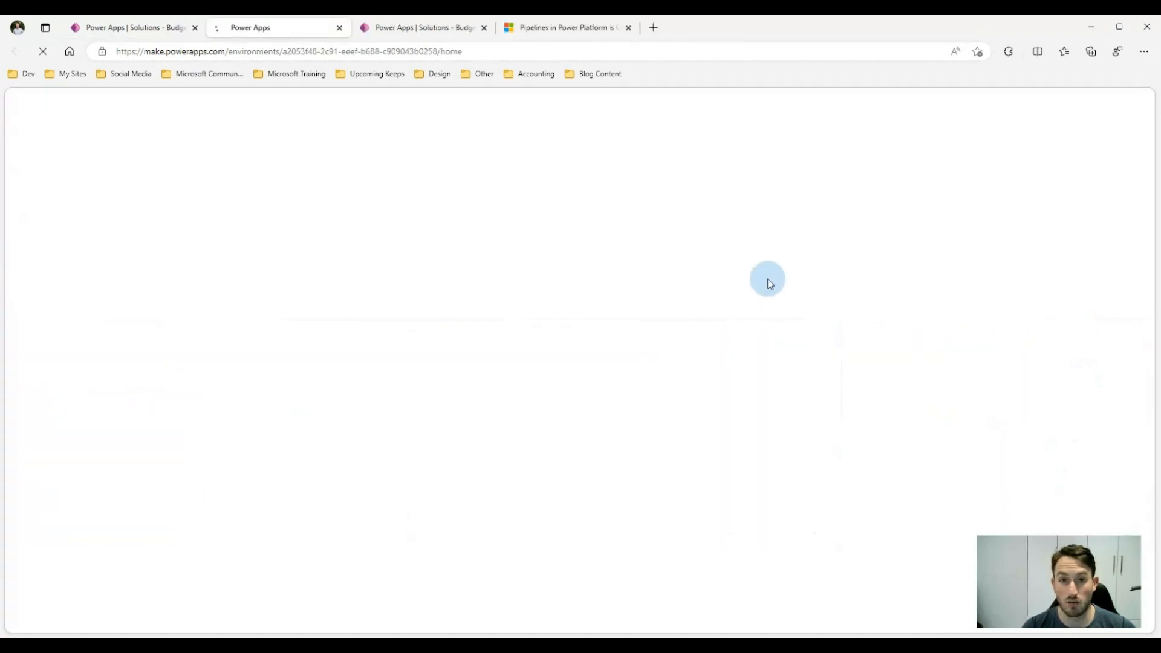
pyautogui.middleClick(447, 41)
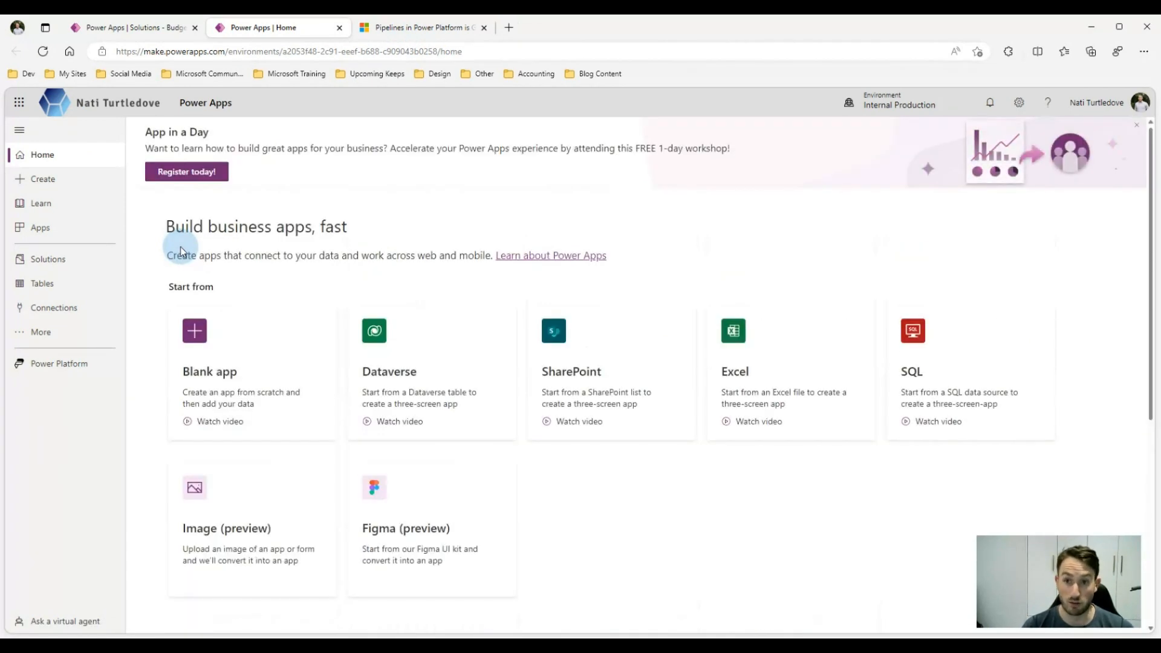
pyautogui.click(38, 265)
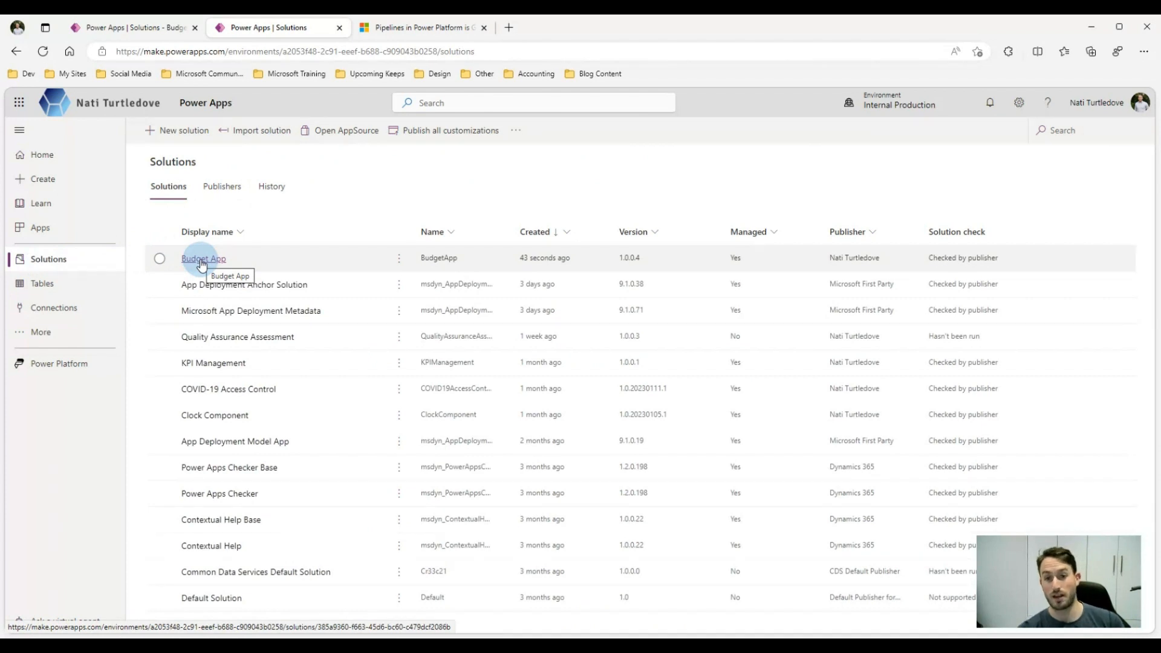
pyautogui.click(202, 264)
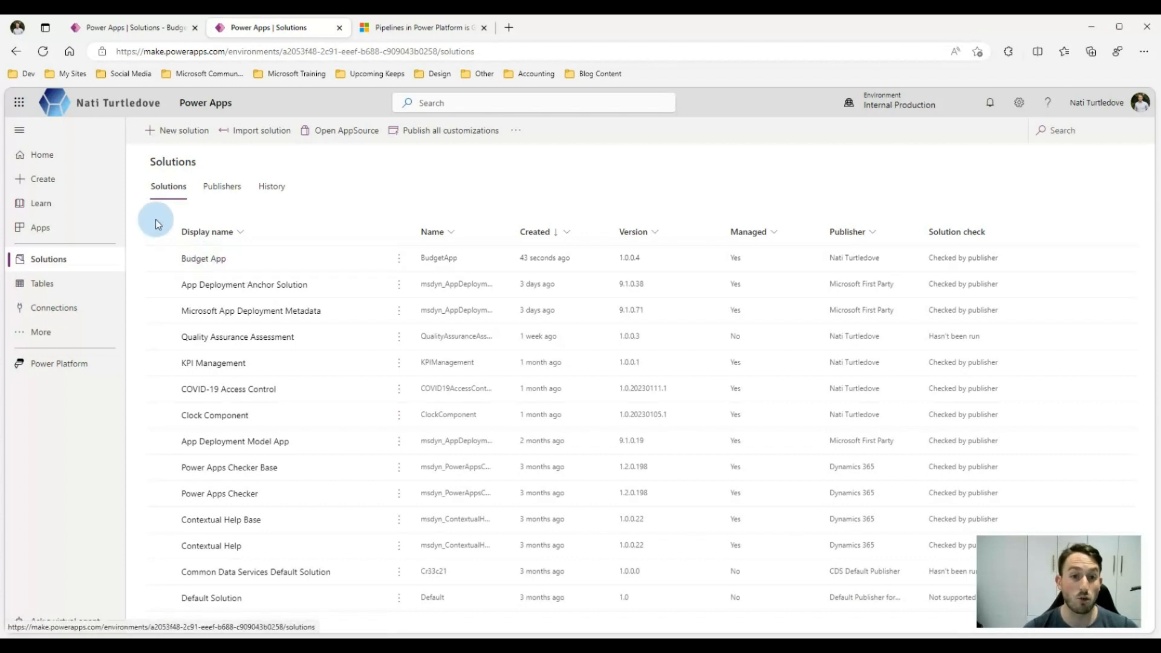
# Step: Open the Deployment Pipeline Configuration app from the Internal Production environment and look through the run history of its deployments
pyautogui.click(39, 230)
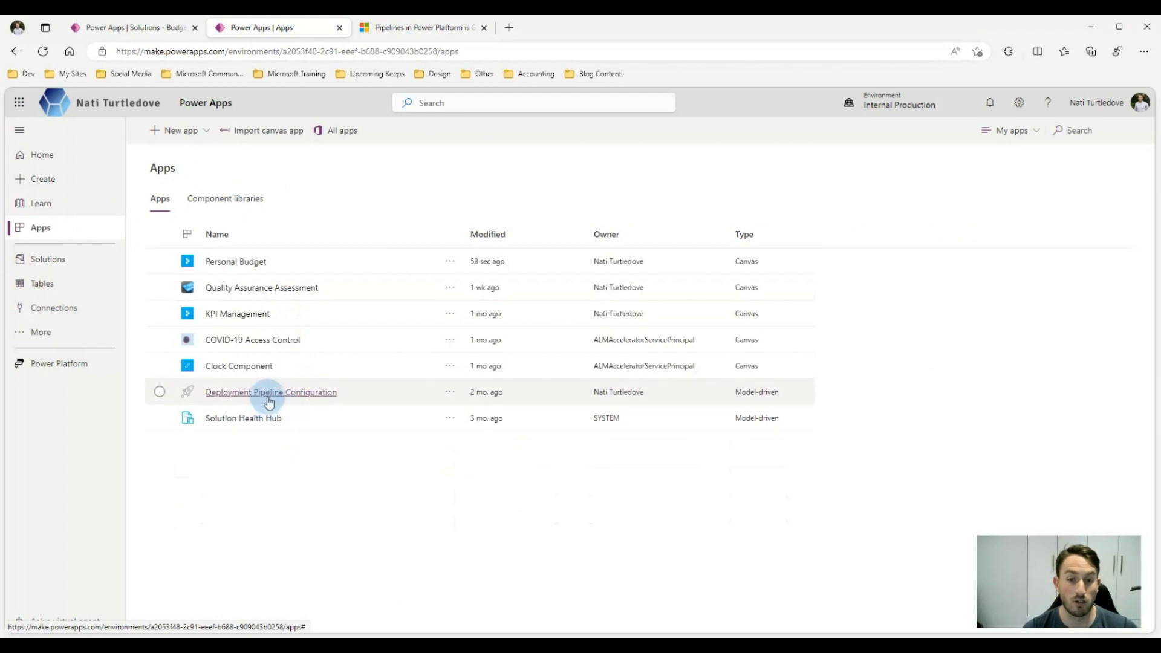
pyautogui.click(267, 394)
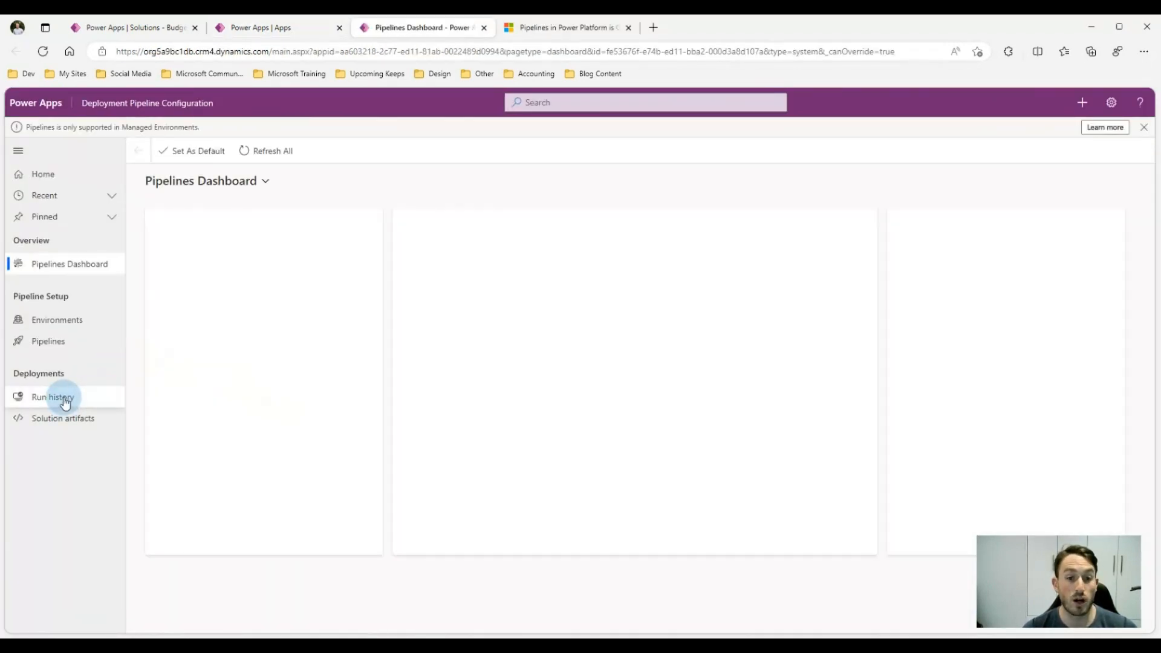
pyautogui.click(65, 399)
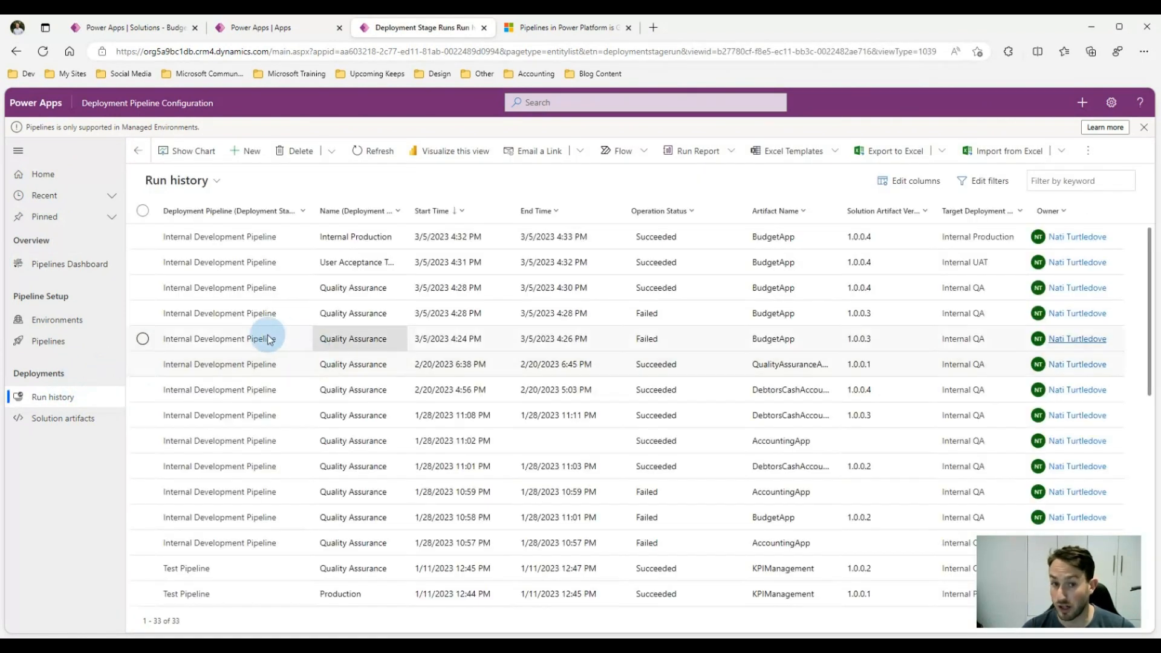
pyautogui.scroll(-2, 320, 353)
pyautogui.scroll(-2, 320, 353)
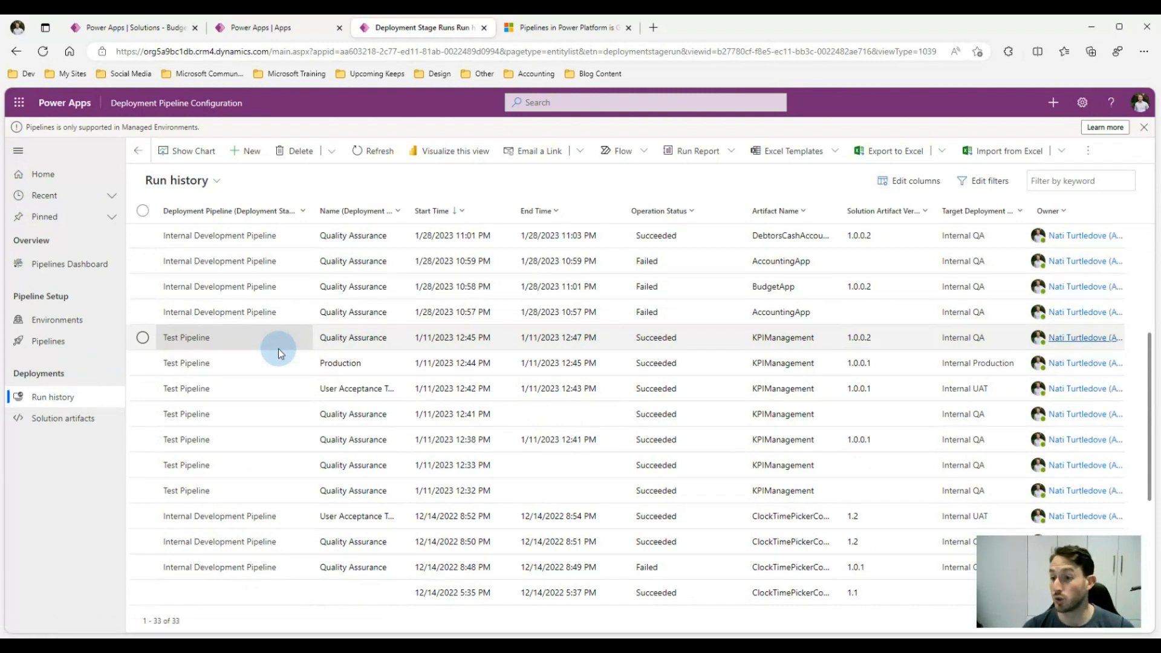
# Step: Examine the BudgetApp 1.0.0.4 record among the solution artifacts, and return to the Budget App pipelines page
pyautogui.click(88, 419)
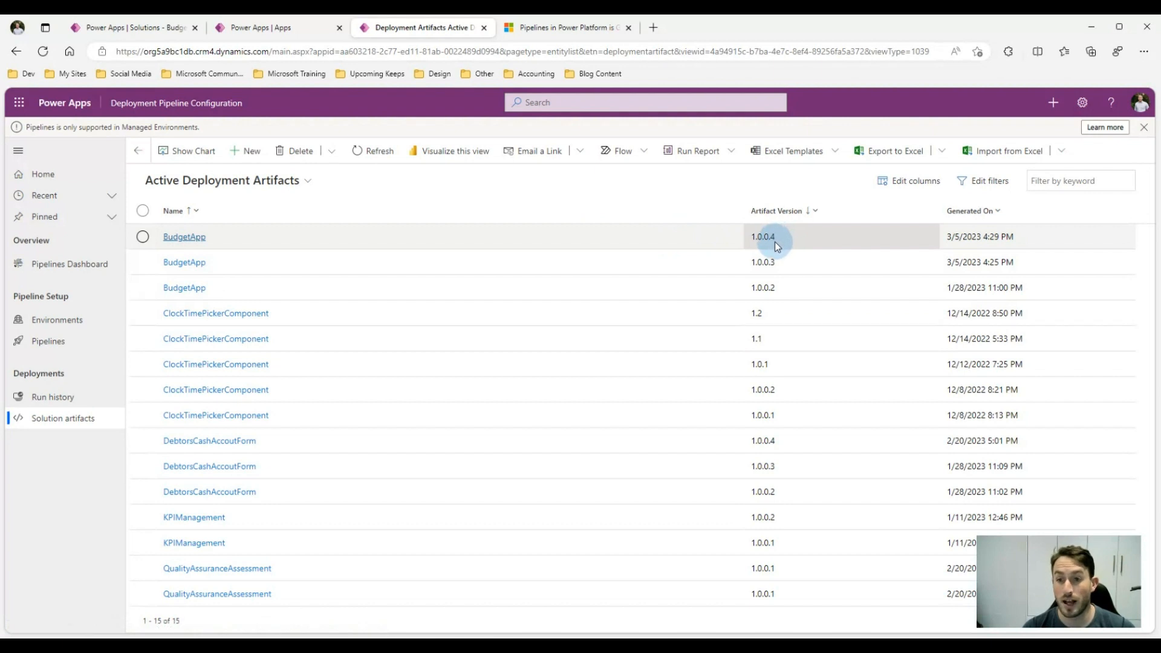
pyautogui.click(192, 236)
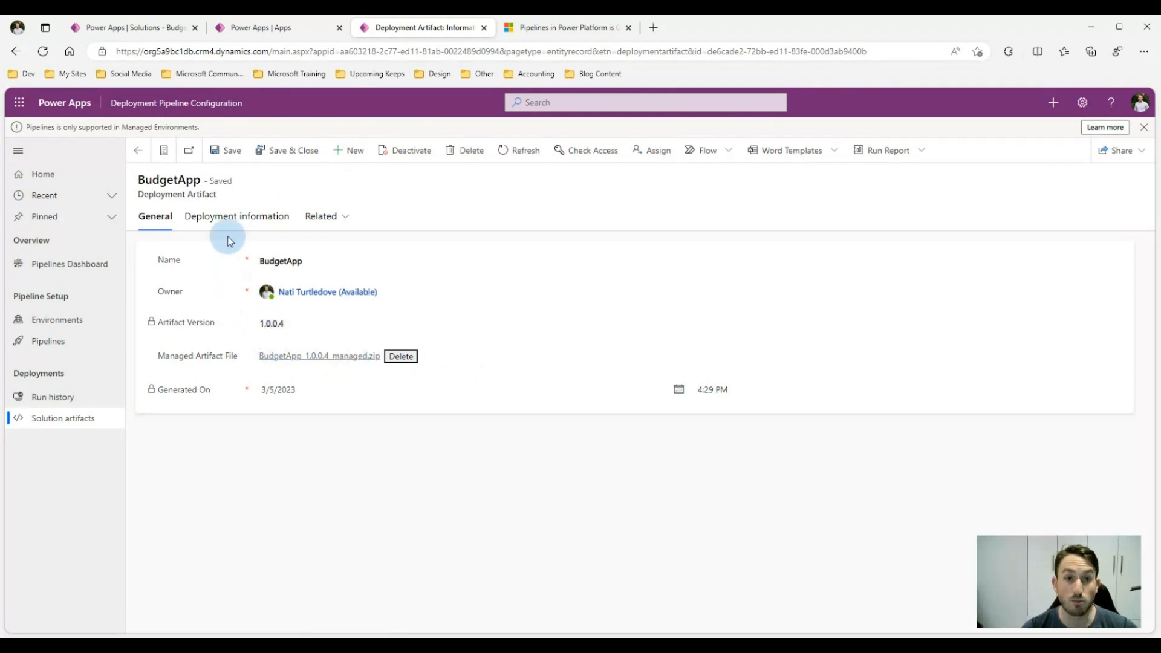
pyautogui.click(127, 27)
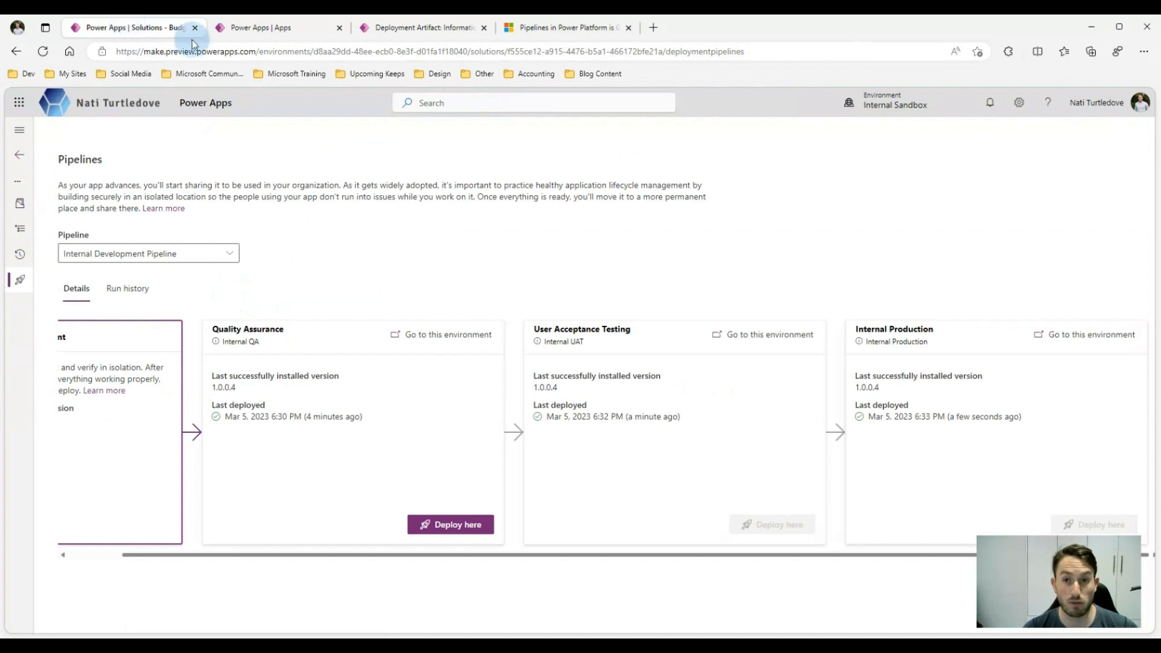
# Step: Read the Pipelines general availability blog article, covering scheduled deployments, pipelines extensibility, delegated deployments and managed environments
pyautogui.click(567, 27)
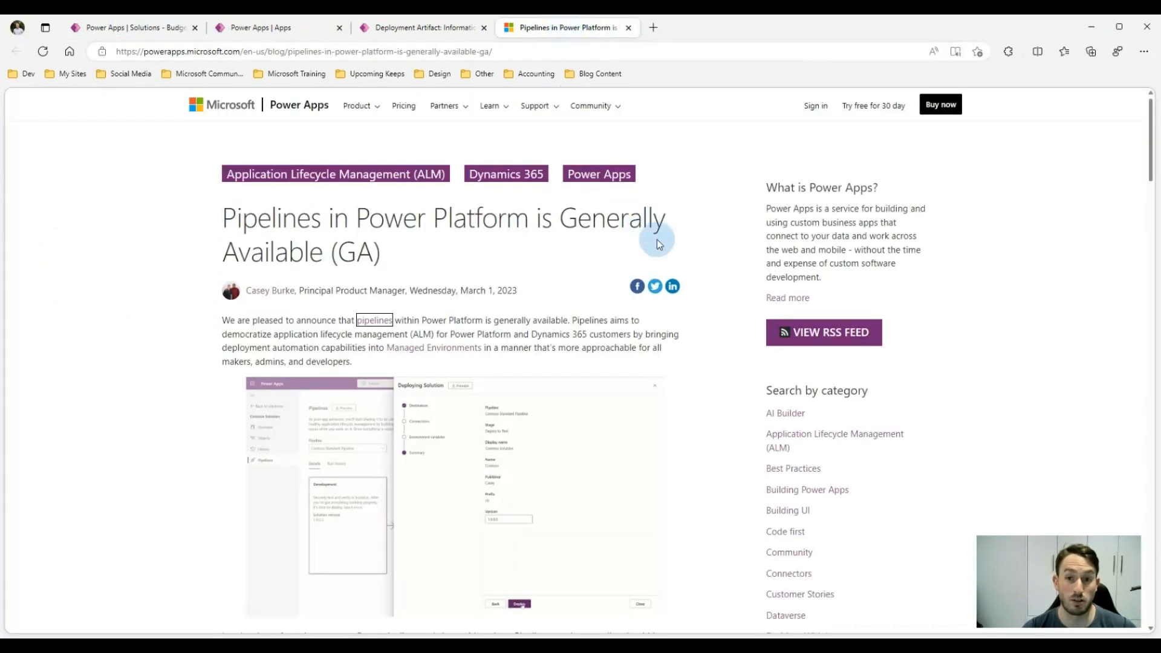
pyautogui.scroll(-6, 659, 236)
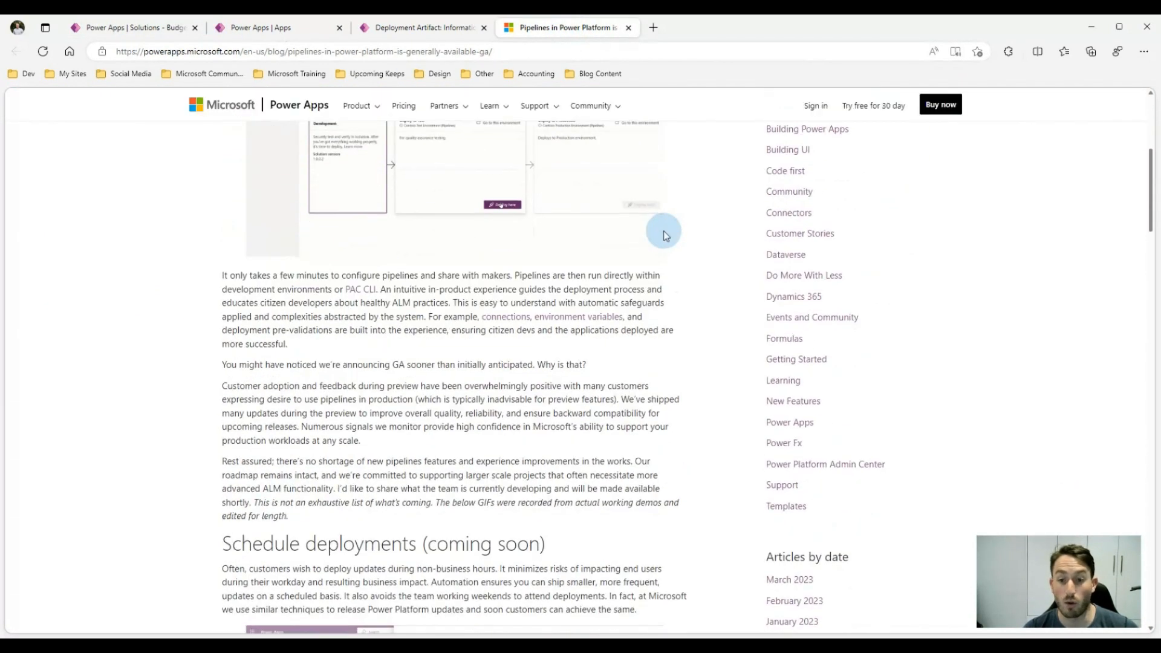
pyautogui.scroll(-7, 663, 230)
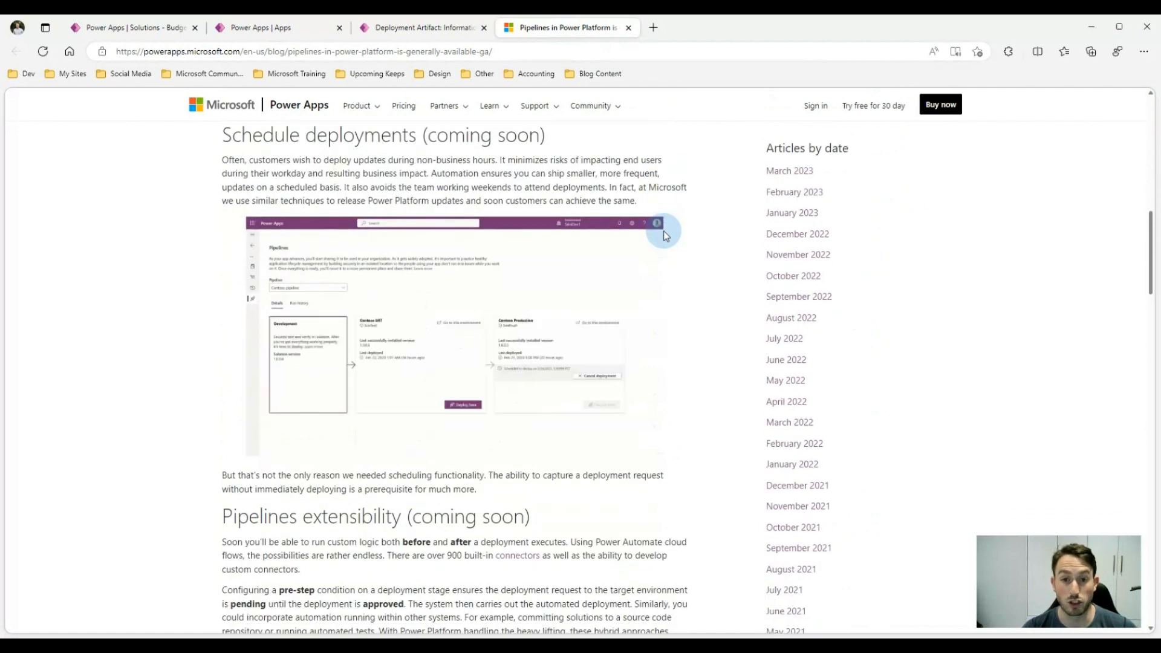
pyautogui.scroll(-1, 663, 230)
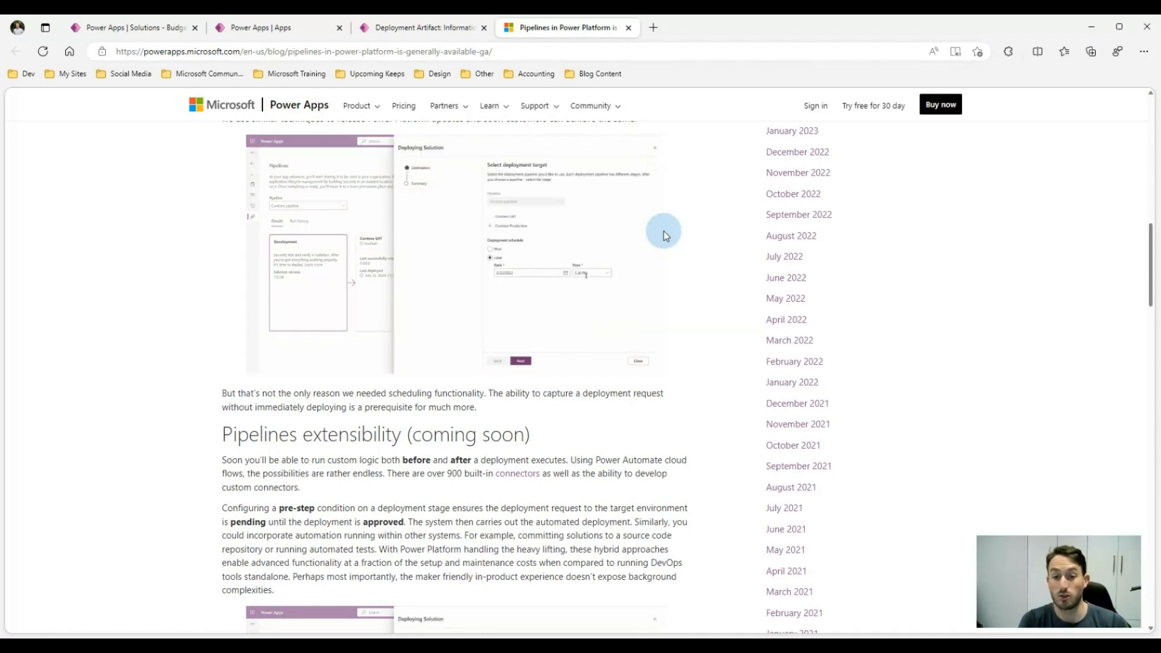
pyautogui.scroll(-1, 662, 230)
pyautogui.scroll(-3, 662, 231)
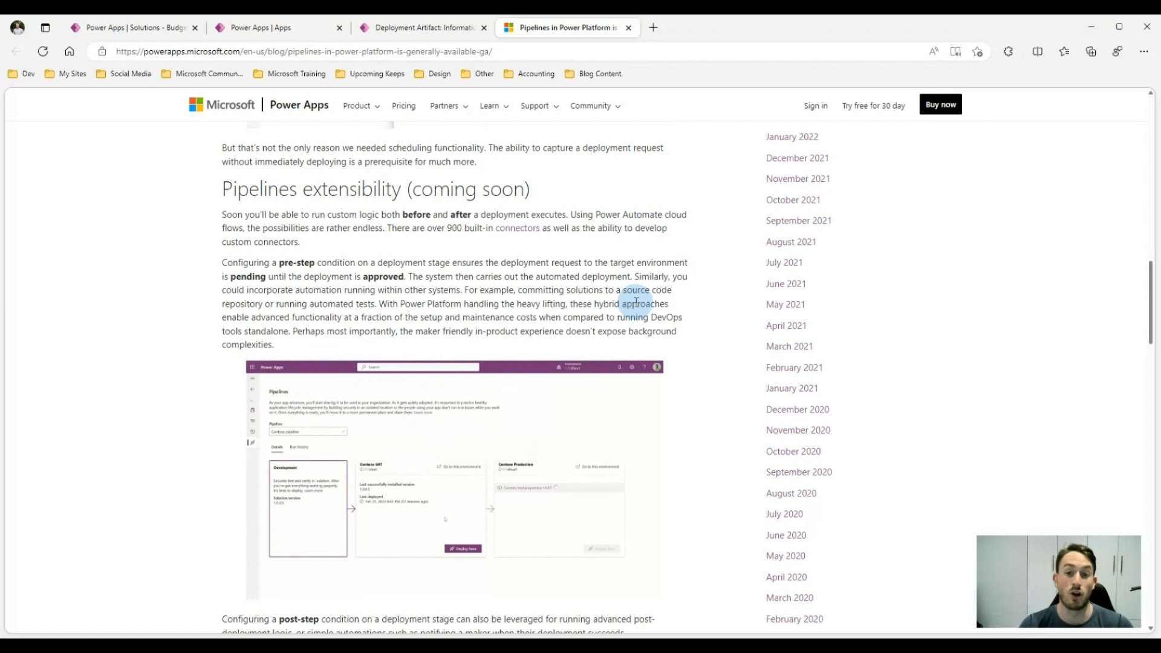
pyautogui.scroll(-6, 537, 266)
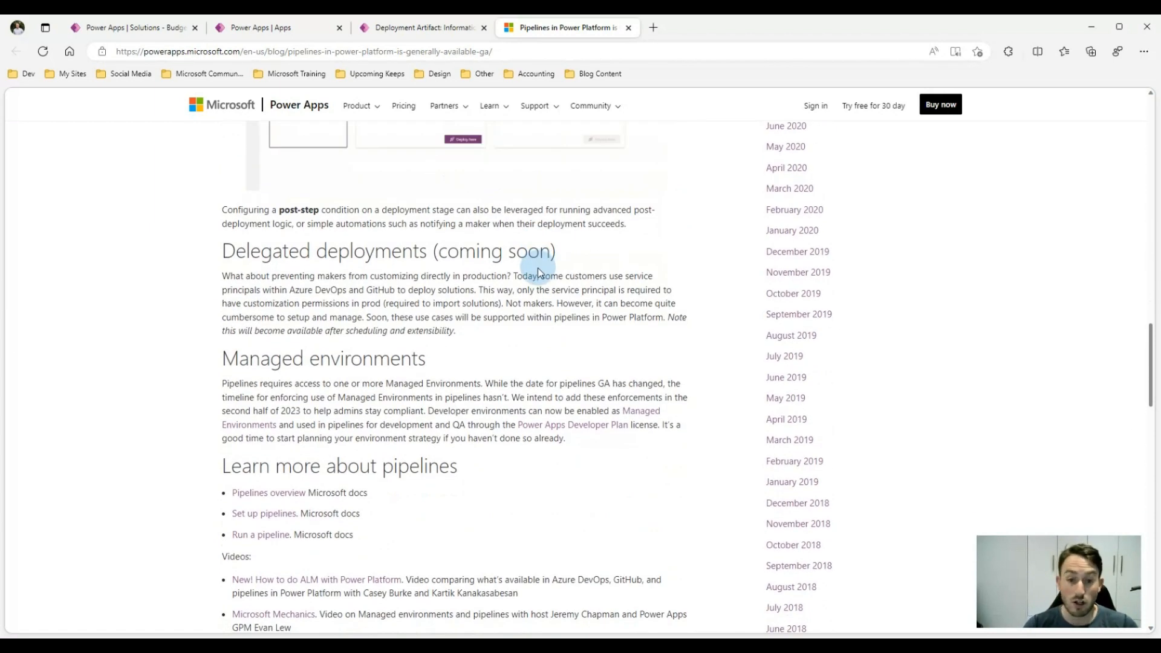